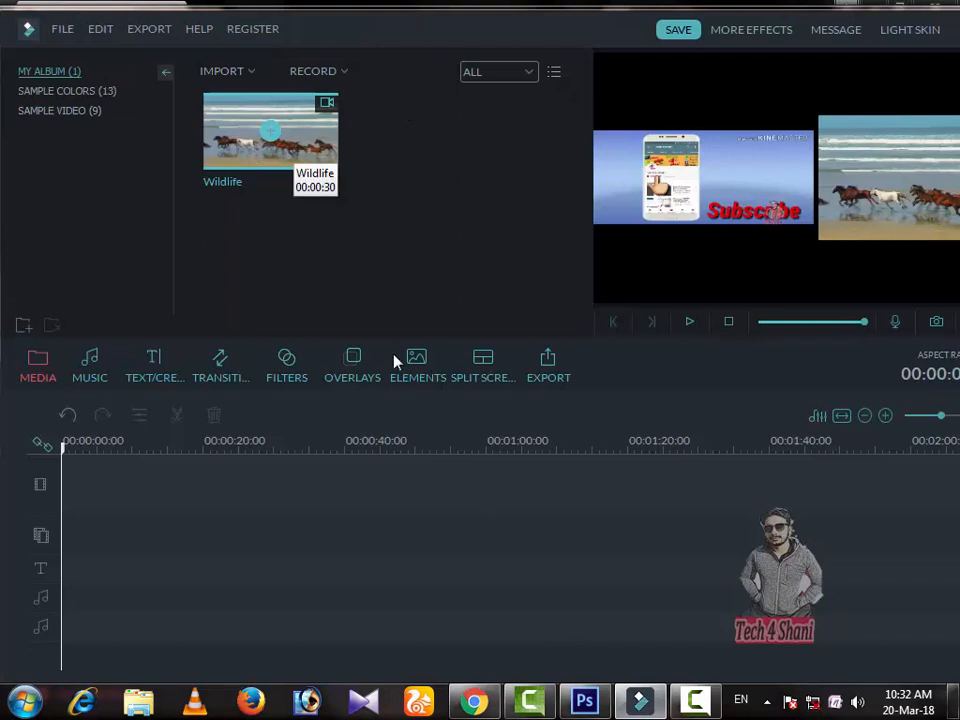
Add the Wildlife clip from the media library to the timeline and play its opening seconds
right_click(272, 133)
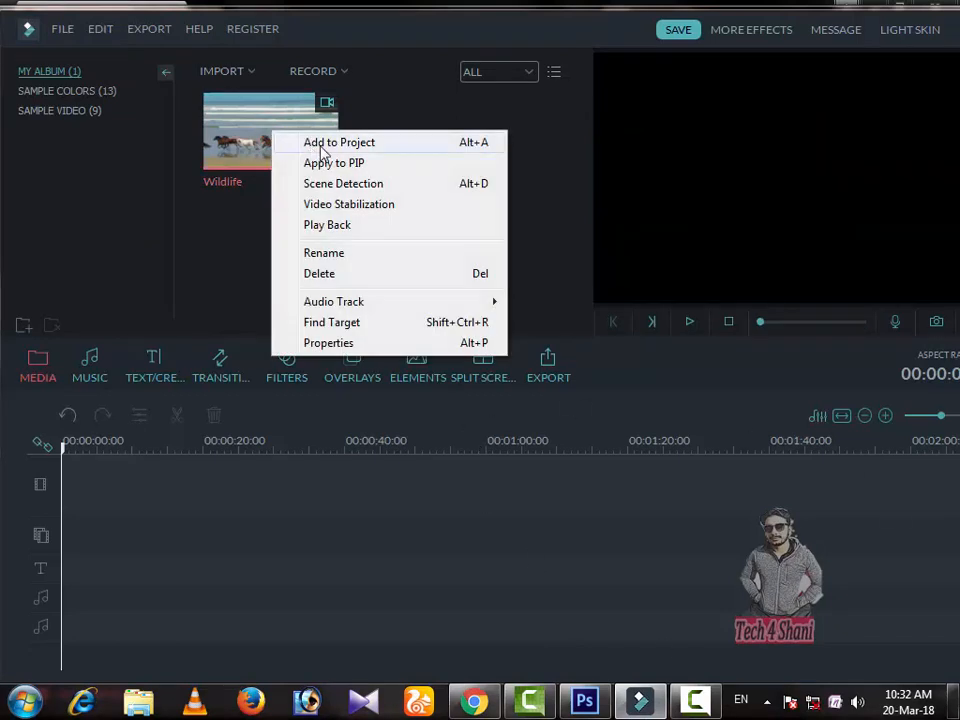
left_click(273, 137)
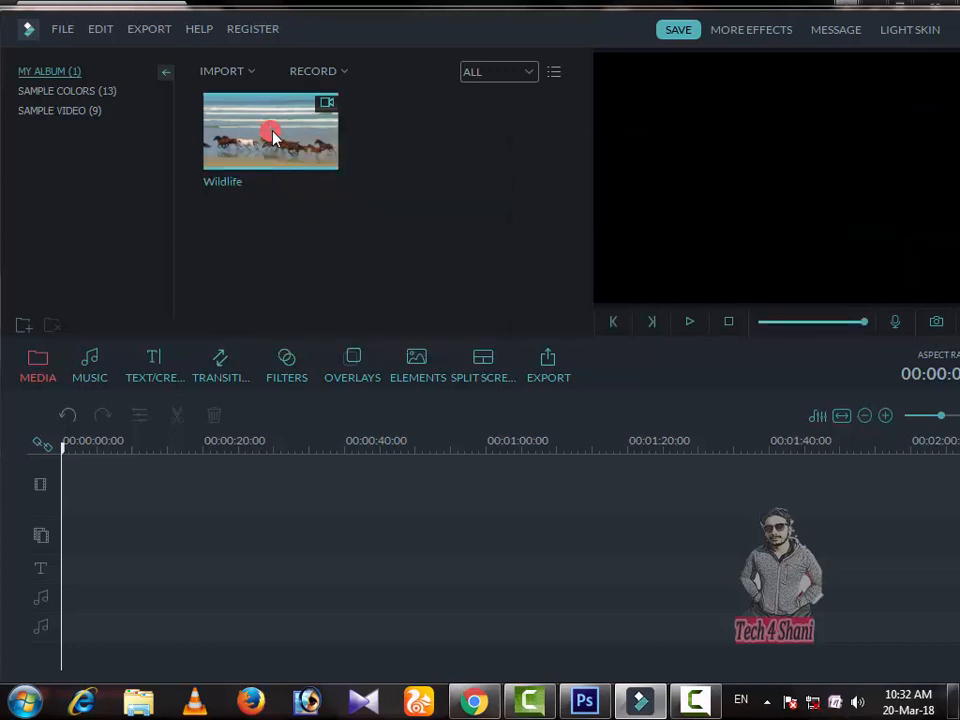
left_click(273, 137)
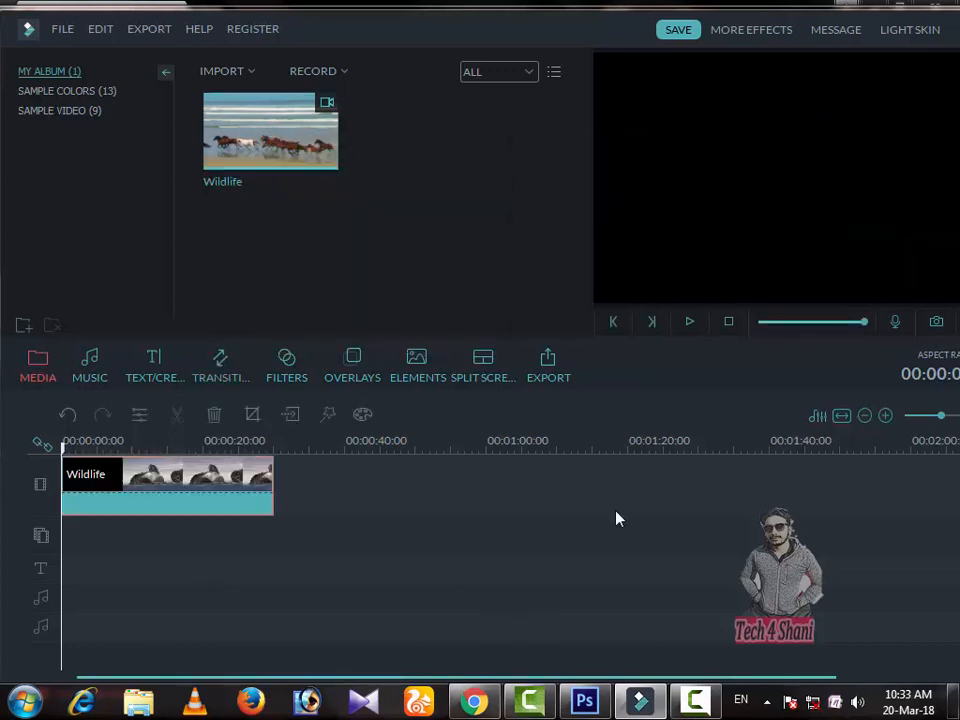
left_click(691, 323)
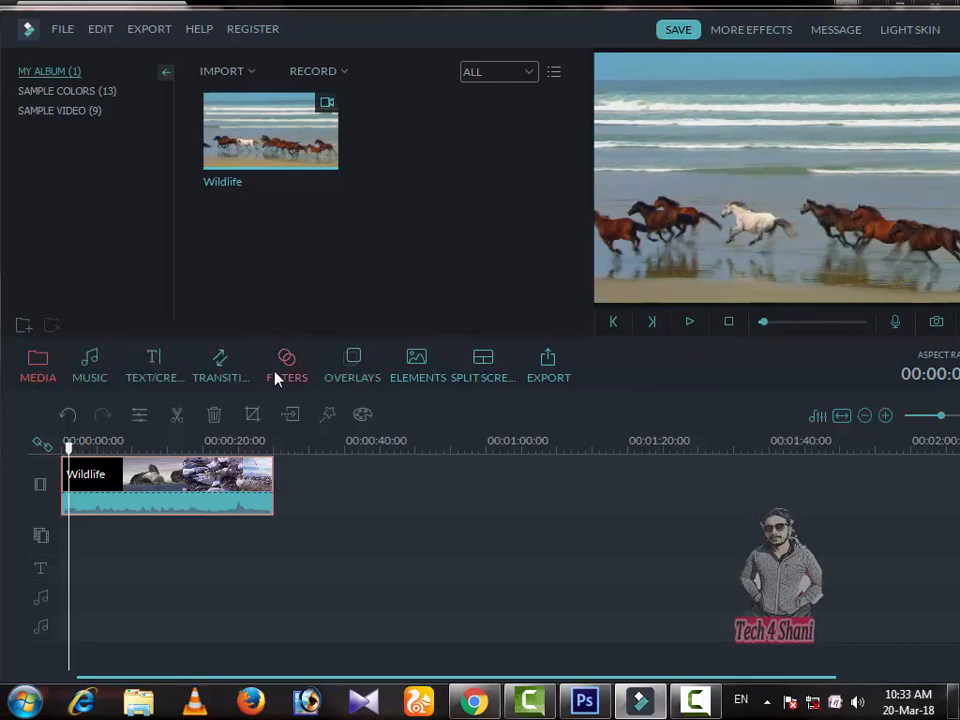
Open the export options and review the file format, device, YouTube, Facebook, Vimeo and DVD outputs, ending on the file formats
left_click(547, 373)
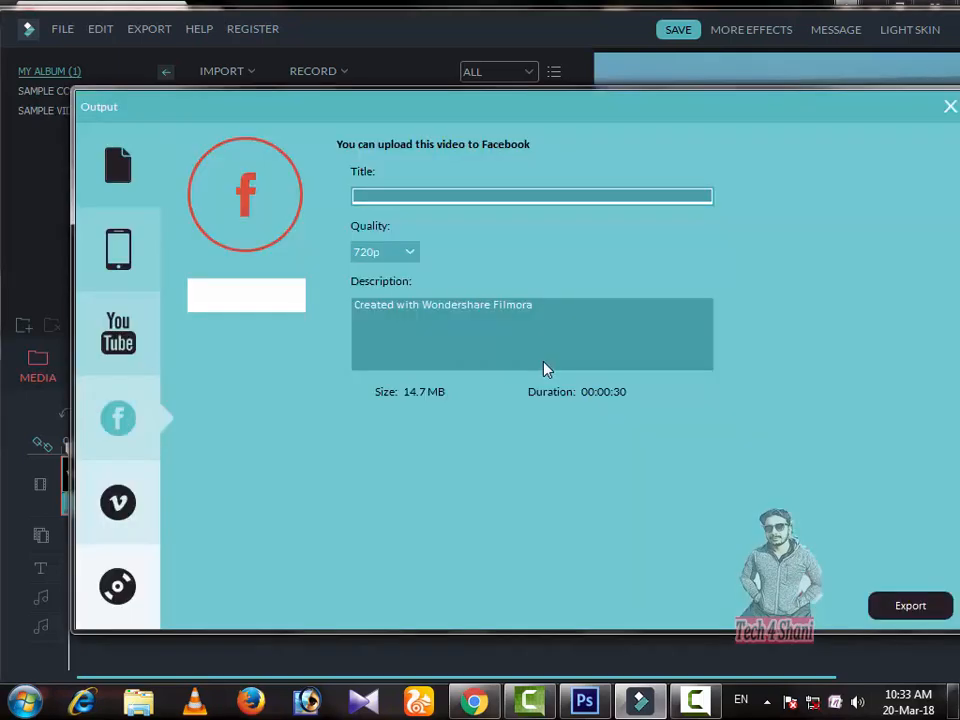
left_click(127, 184)
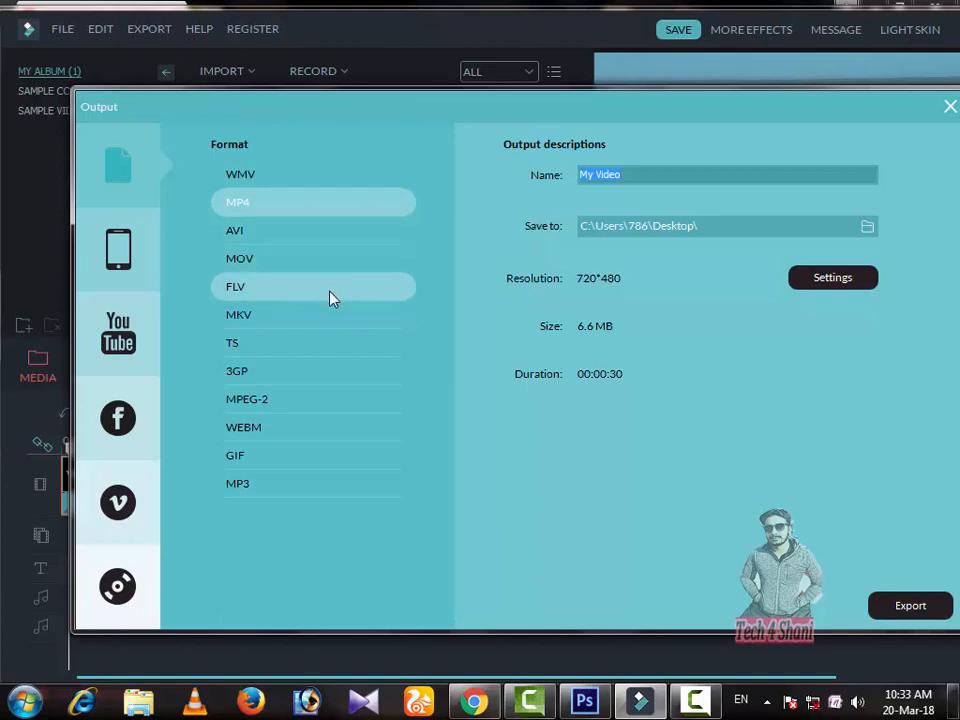
left_click(141, 273)
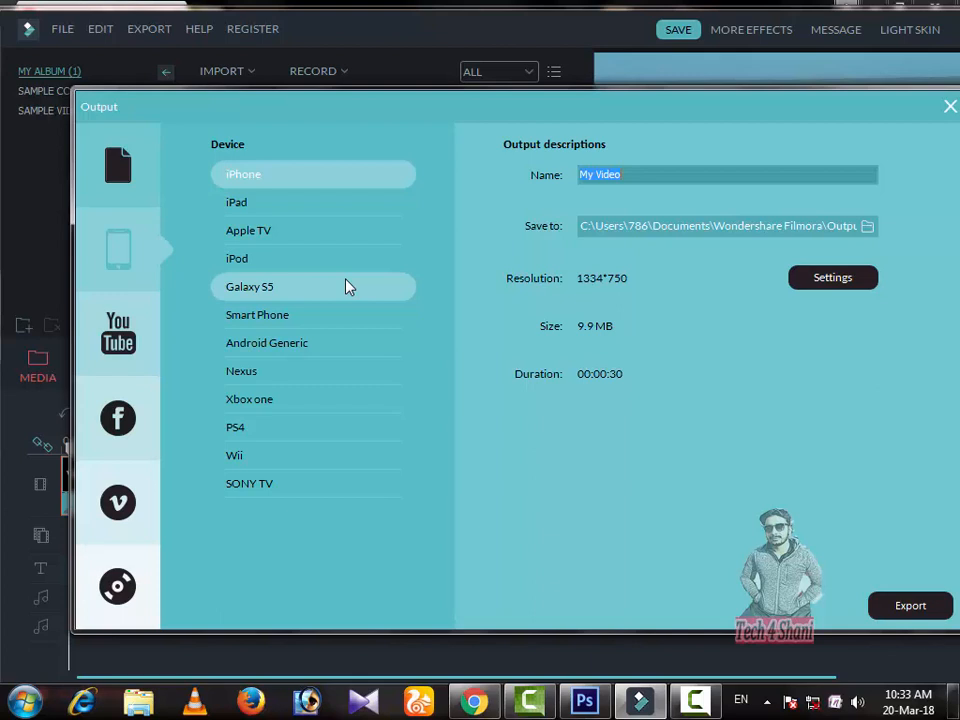
left_click(119, 348)
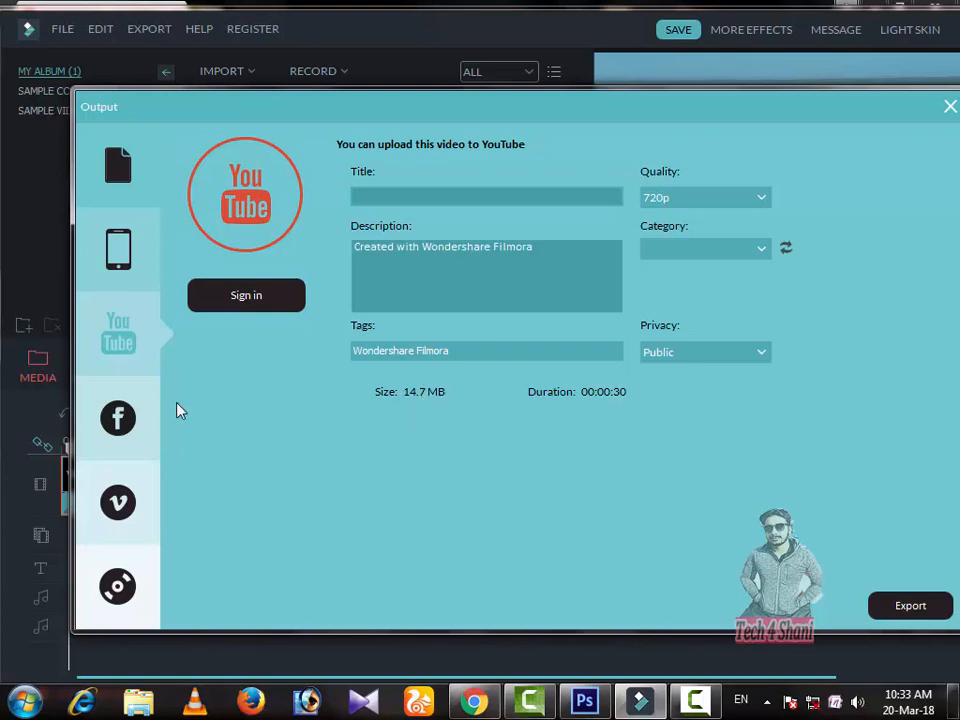
left_click(118, 418)
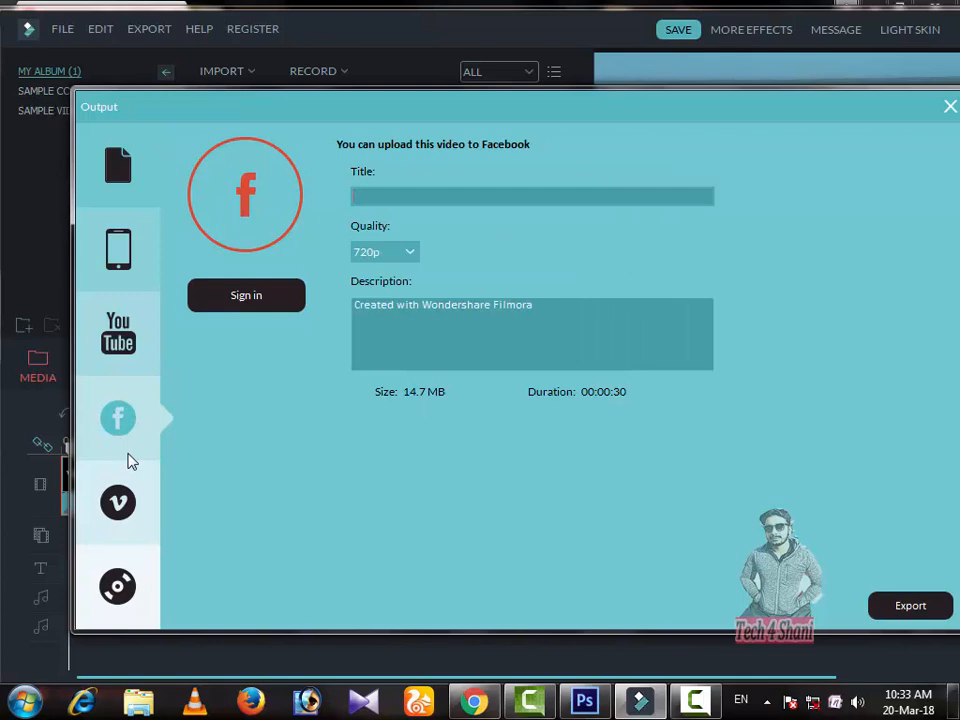
left_click(134, 512)
left_click(122, 592)
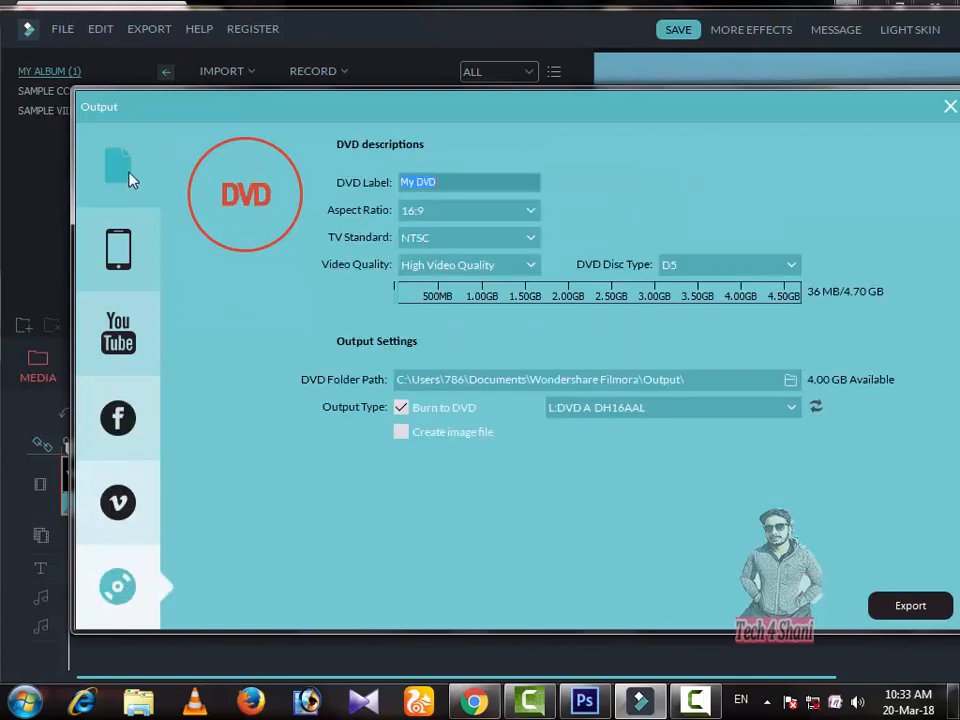
left_click(127, 174)
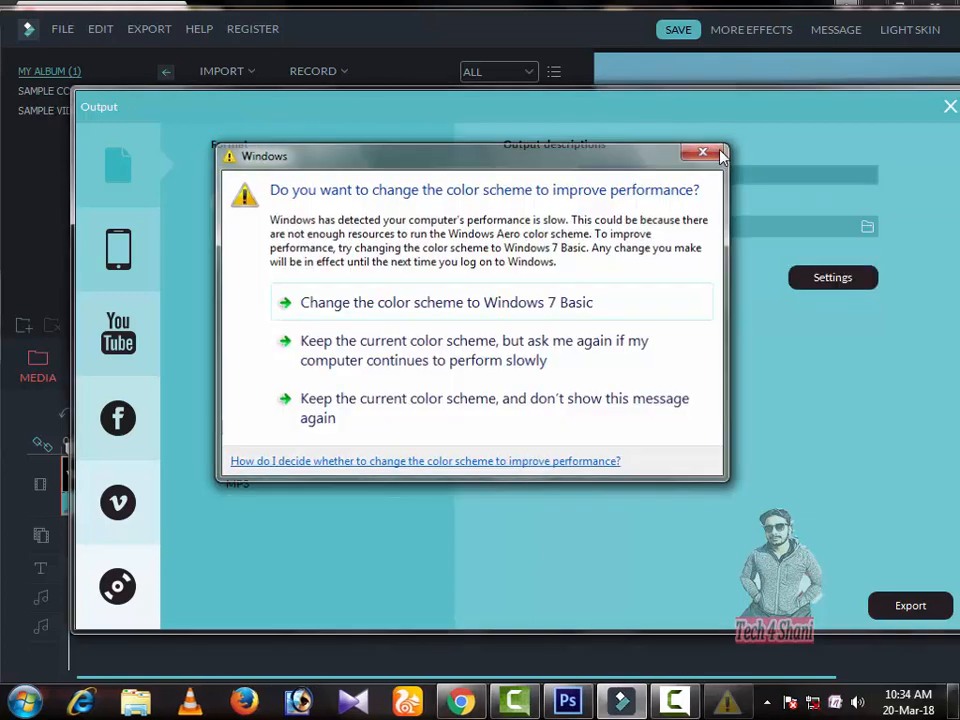
left_click(717, 153)
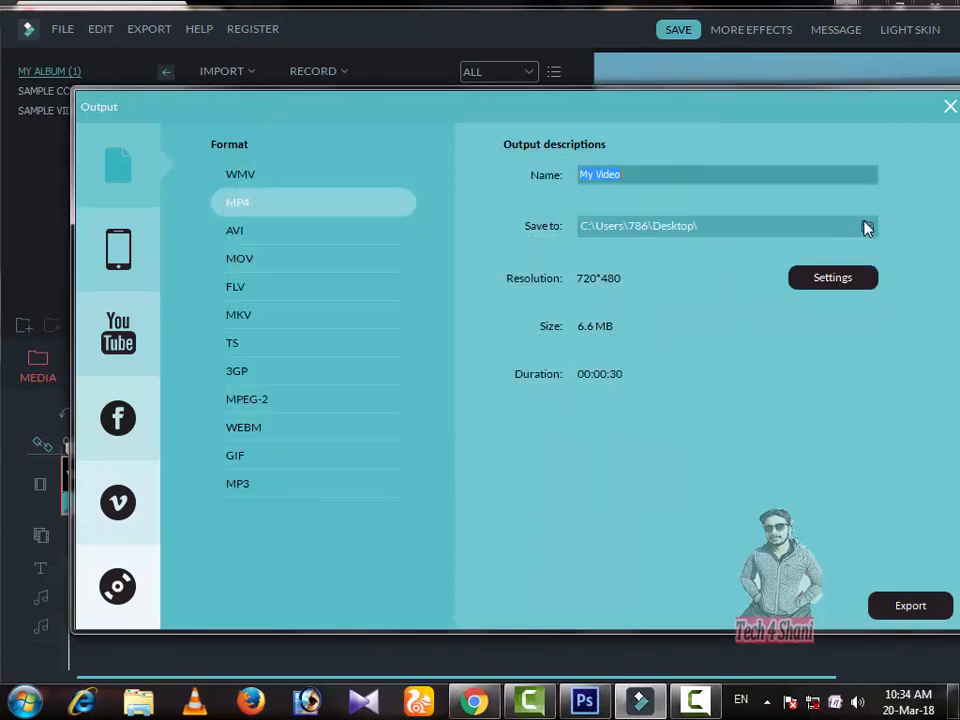
Set the MP4 export's video bit rate to 1000 kbps and its resolution to 720*576
left_click(842, 287)
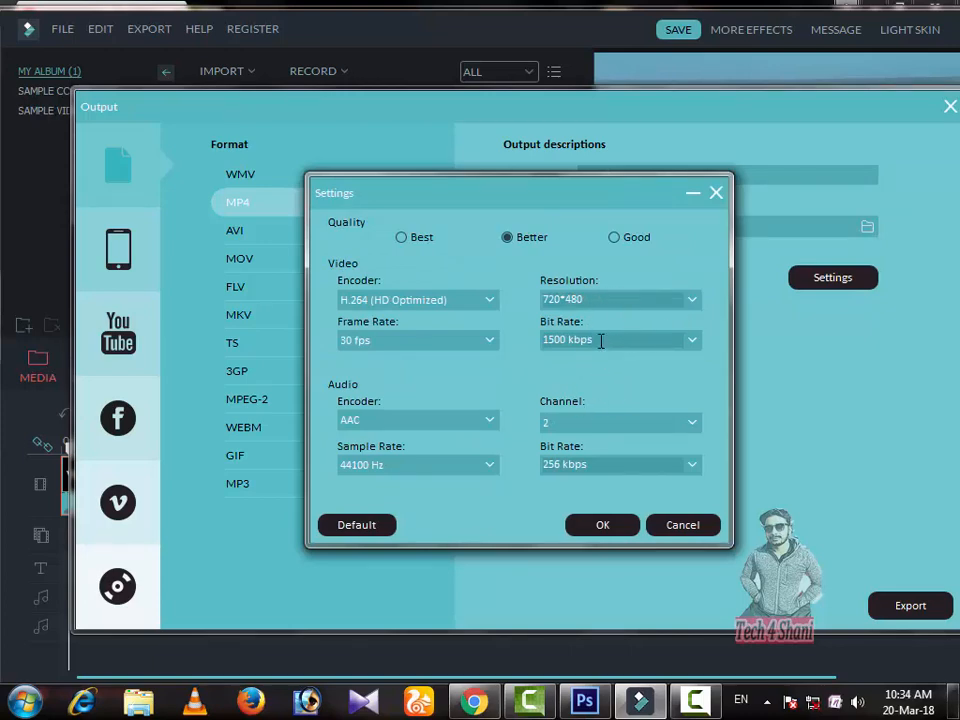
left_click(694, 345)
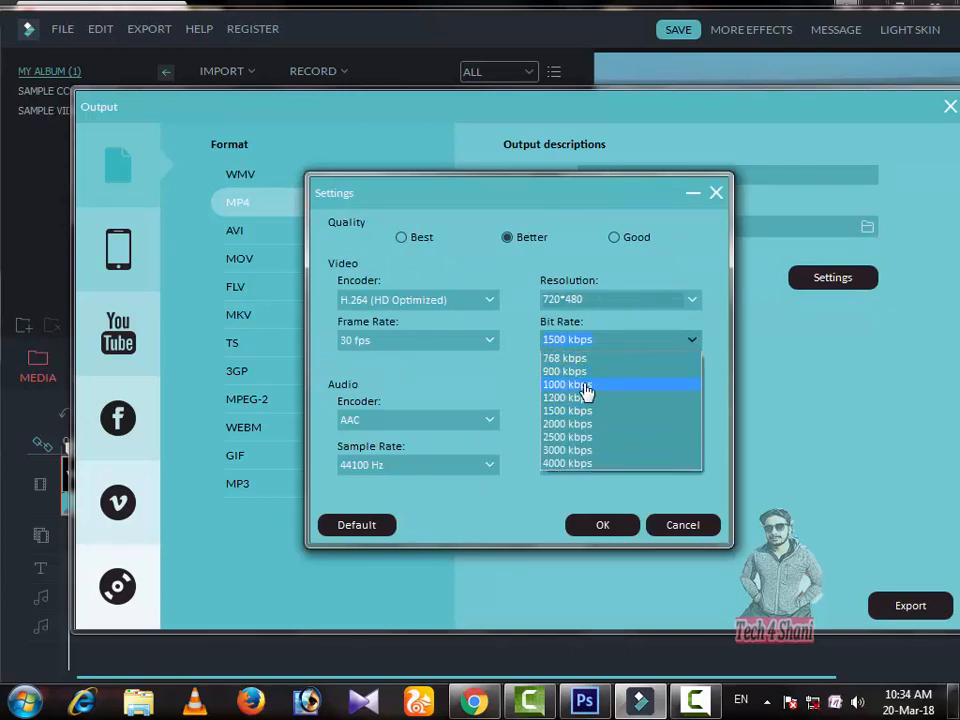
left_click(587, 386)
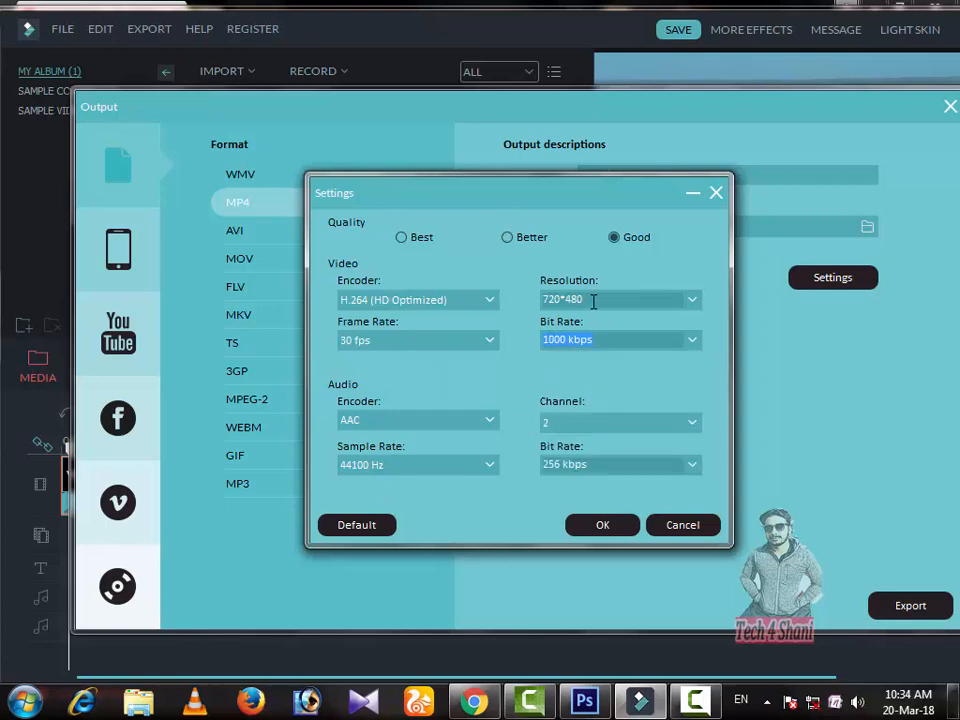
left_click(692, 303)
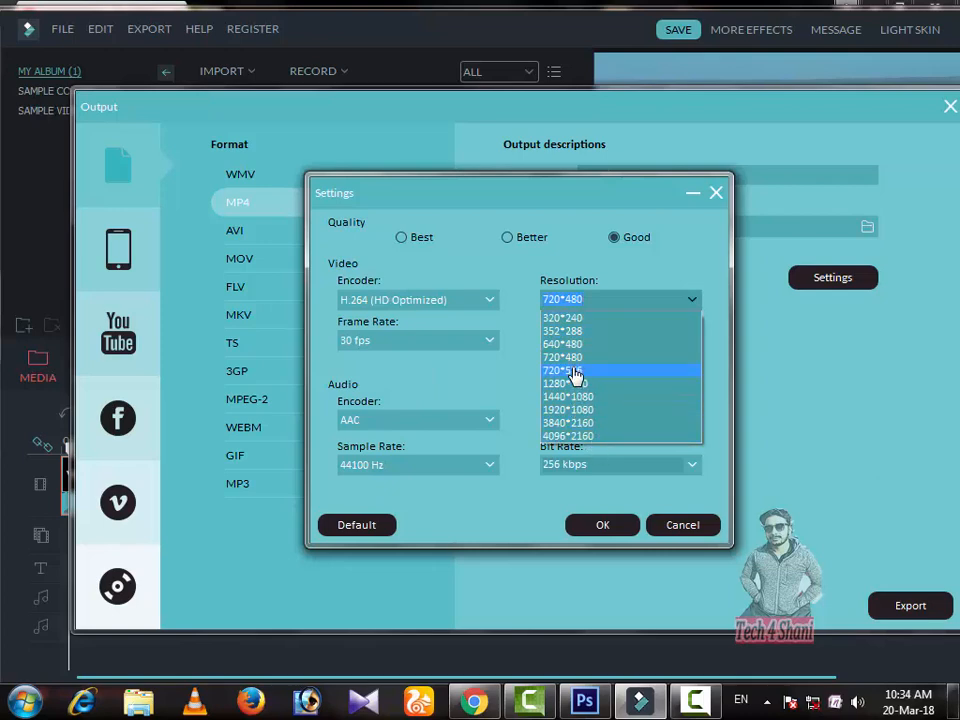
left_click(578, 372)
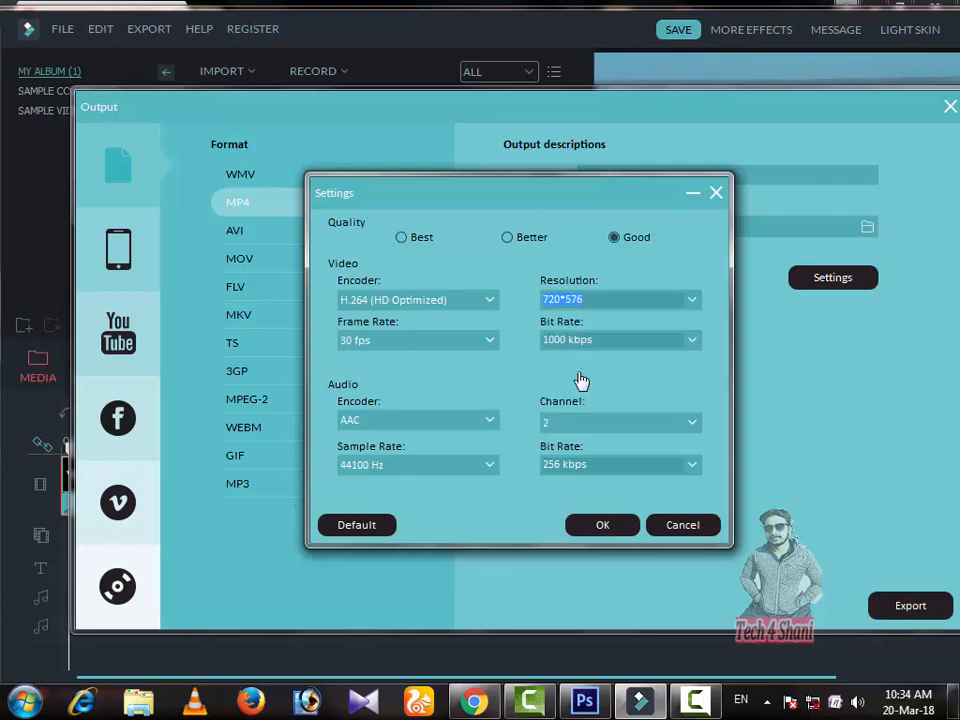
left_click(603, 525)
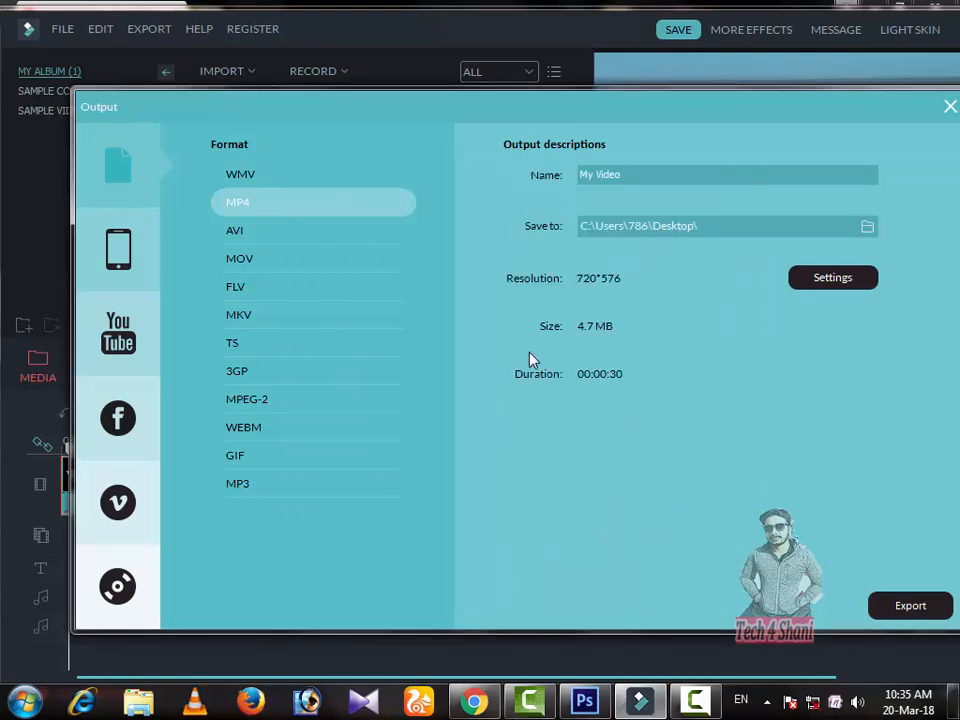
Switch the export format to AVI and back to MP4, and set the MP4 video bit rate to 1000 kbps
left_click(284, 232)
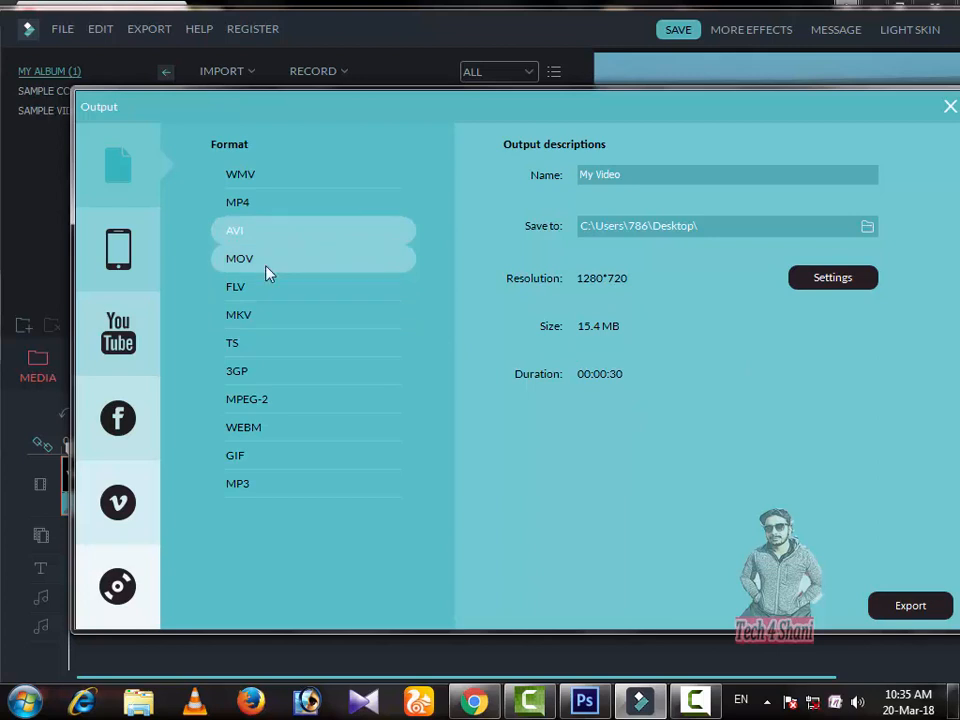
left_click(263, 214)
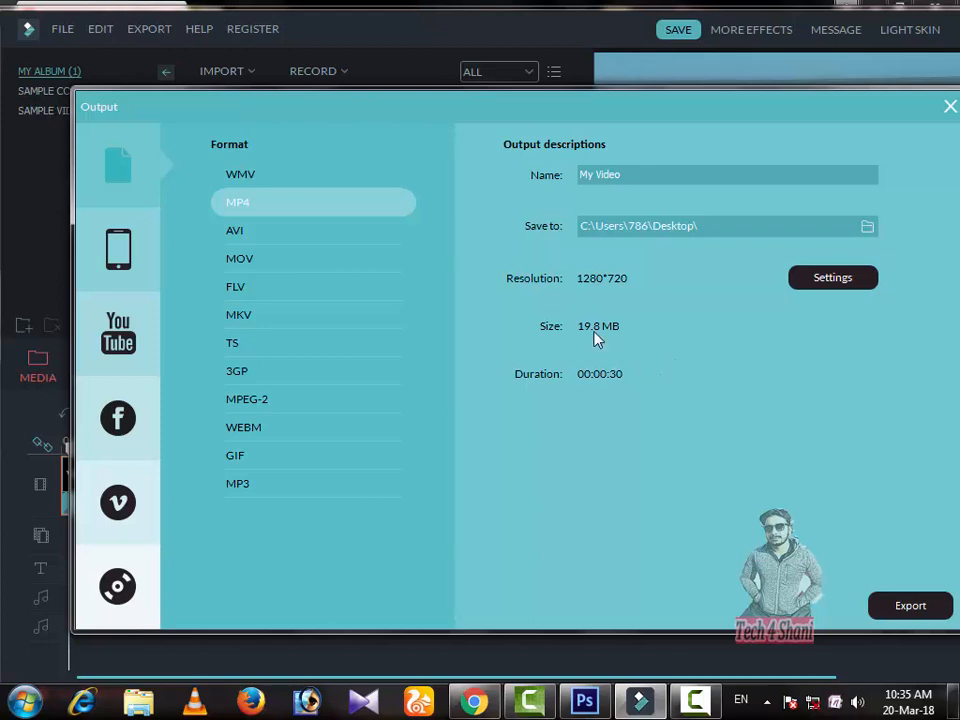
left_click(834, 281)
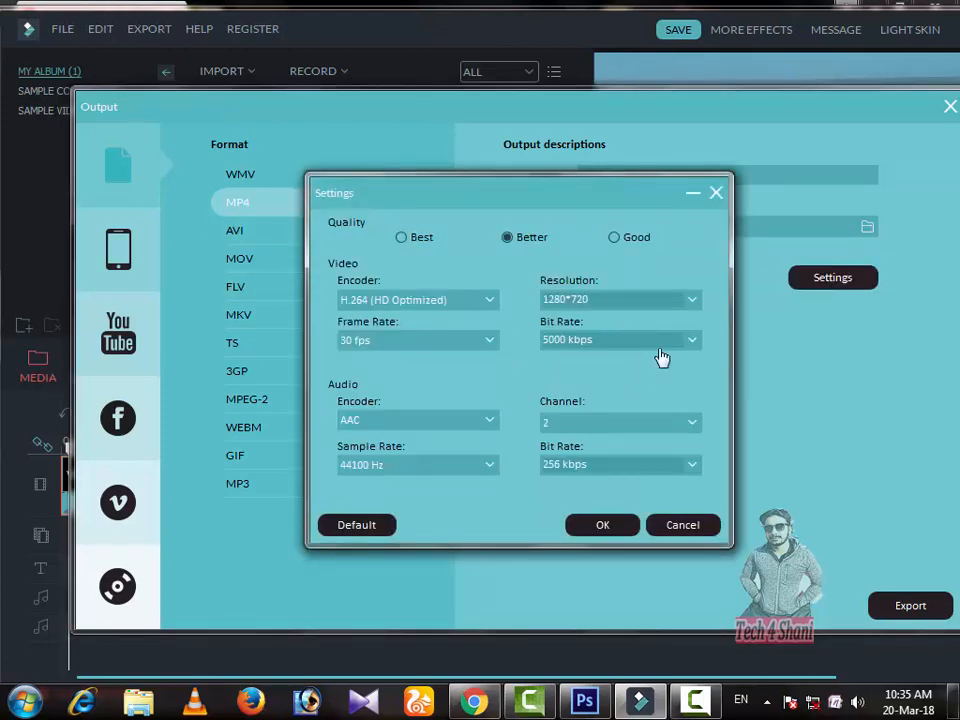
left_click(692, 341)
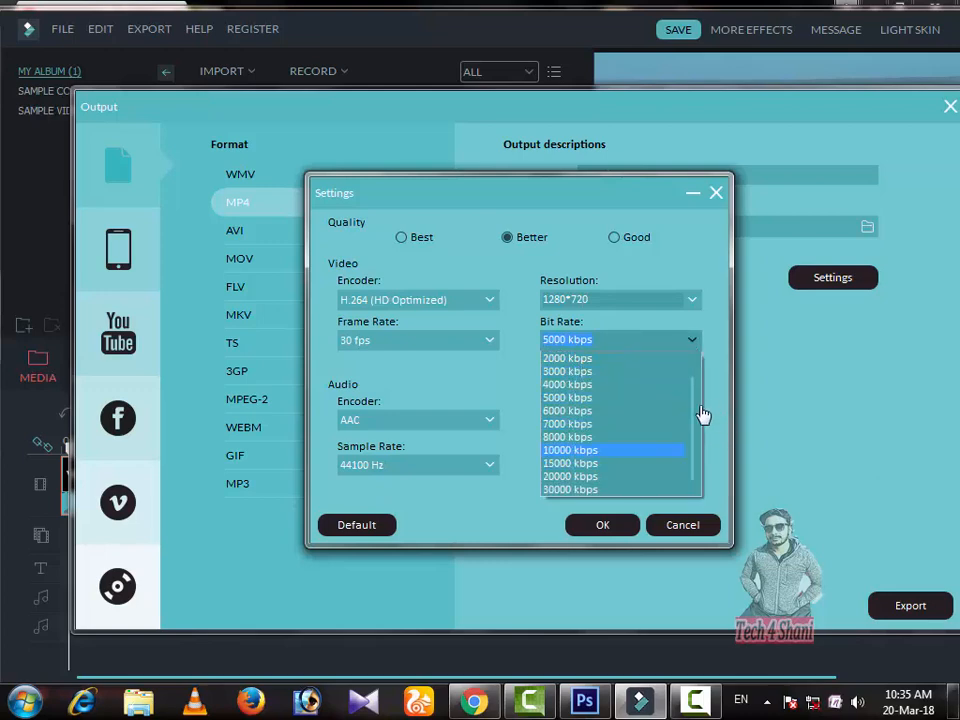
left_click_drag(695, 415, 698, 386)
left_click(602, 362)
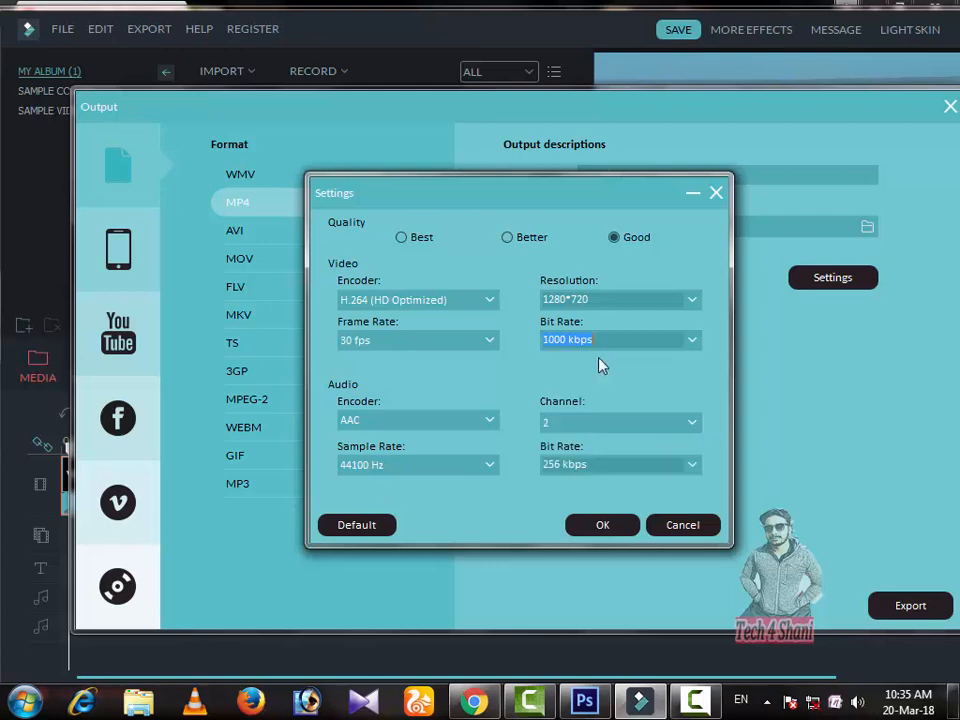
left_click(600, 529)
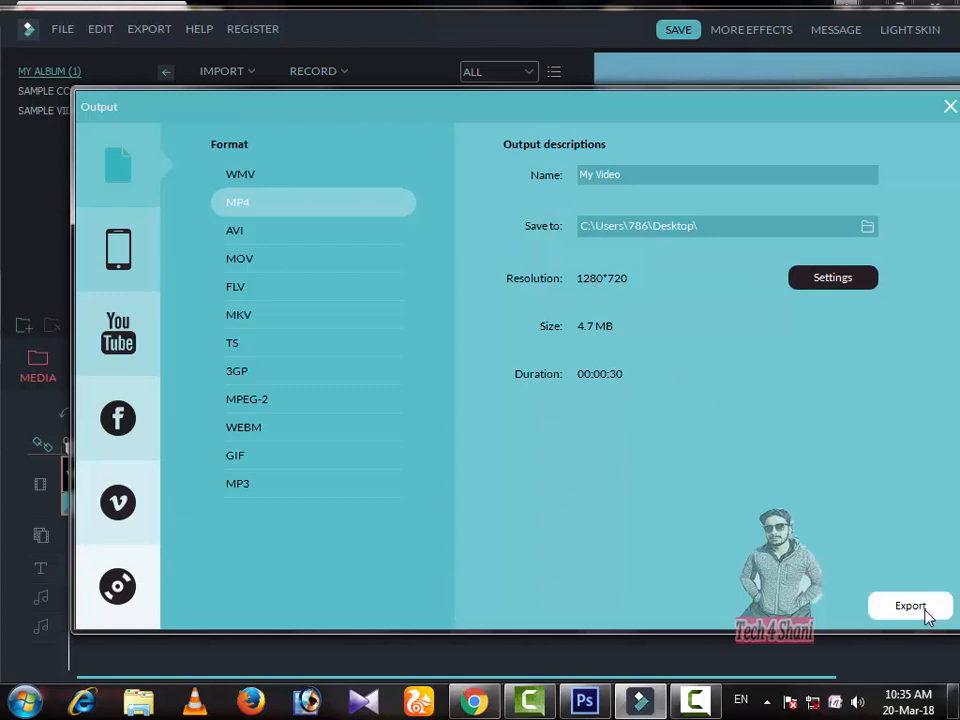
Close the export options without exporting and move the playhead to the start of the timeline
left_click(950, 106)
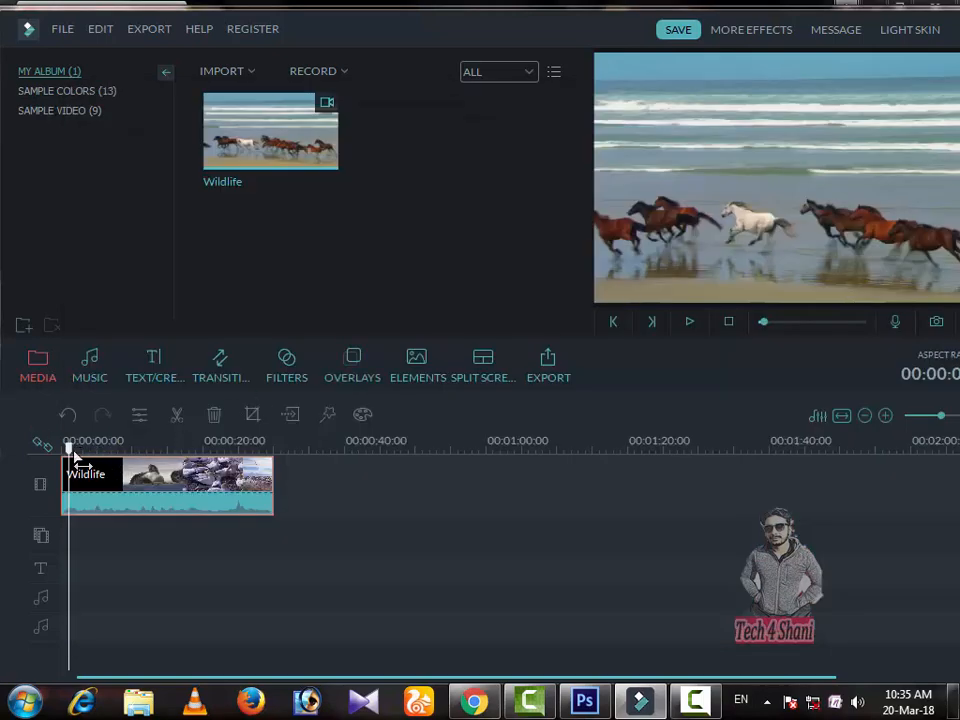
left_click_drag(67, 449, 60, 446)
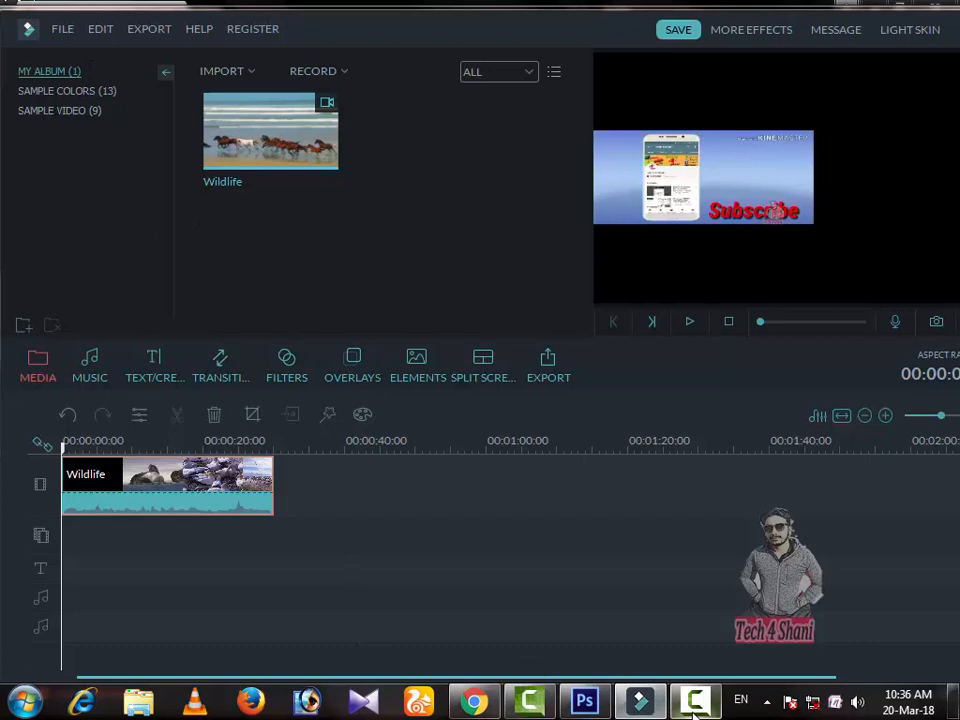
mouse_move(693, 712)
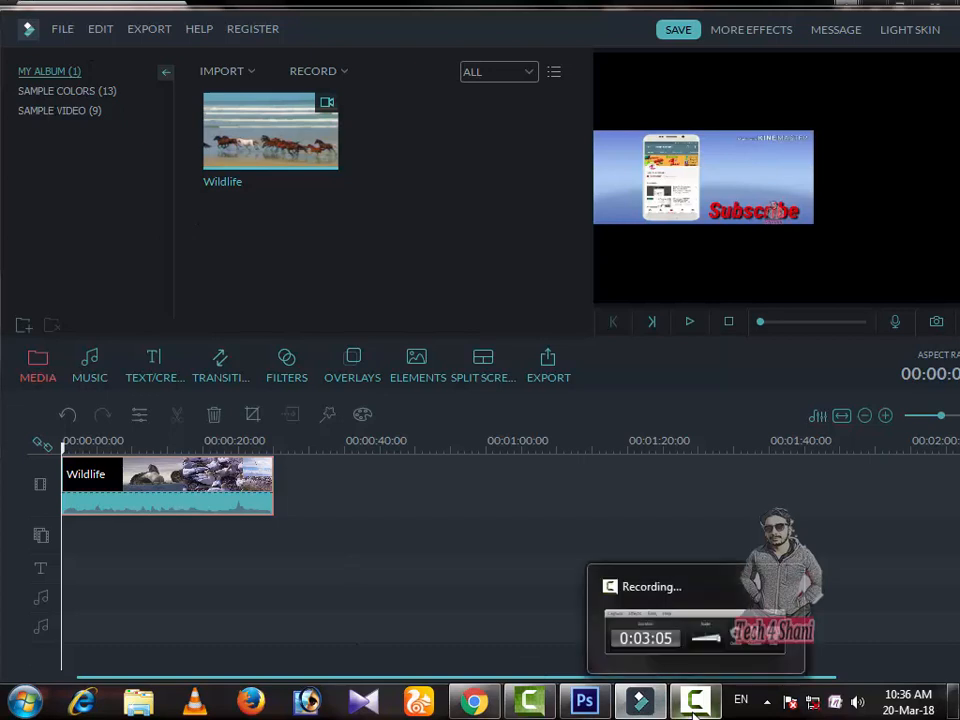
left_click(693, 712)
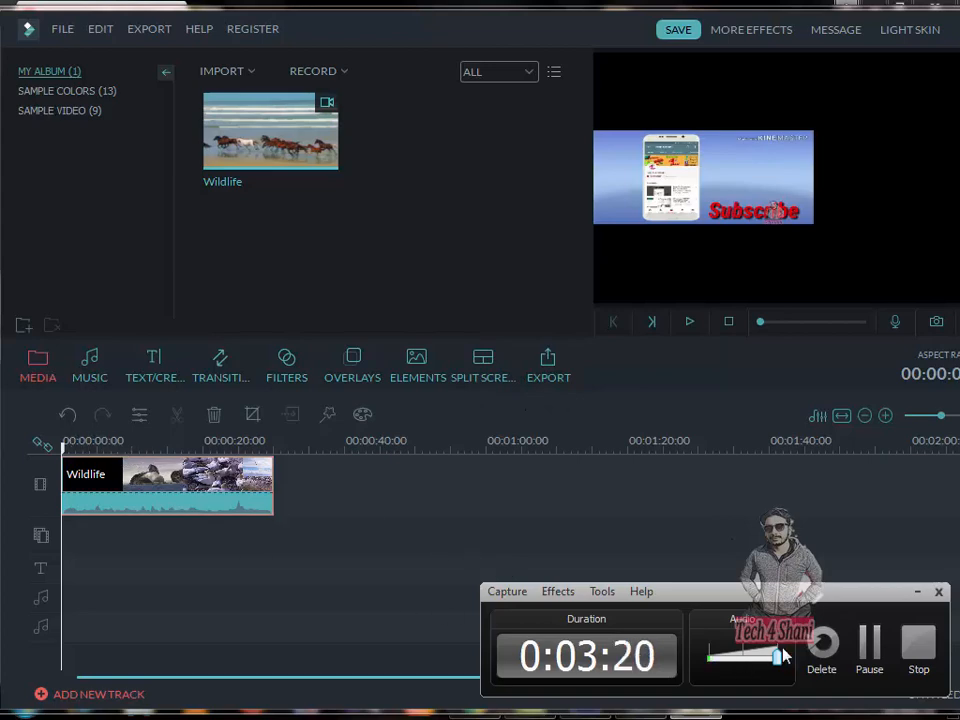
left_click(876, 640)
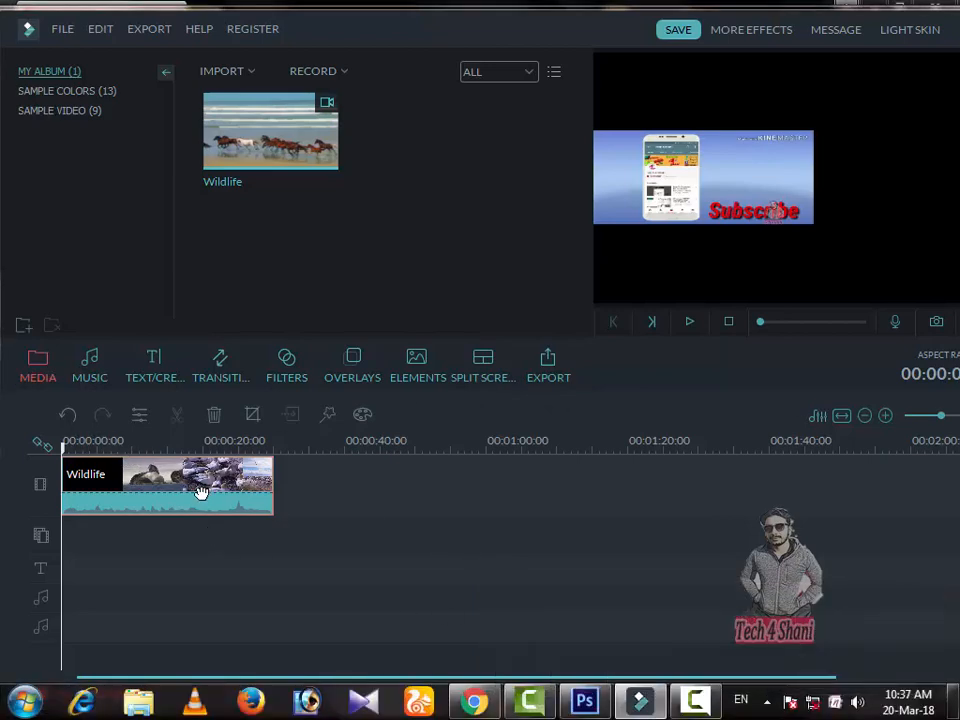
Undo the recent timeline edits and place the Wildlife clip at the start of the video track
left_click(68, 416)
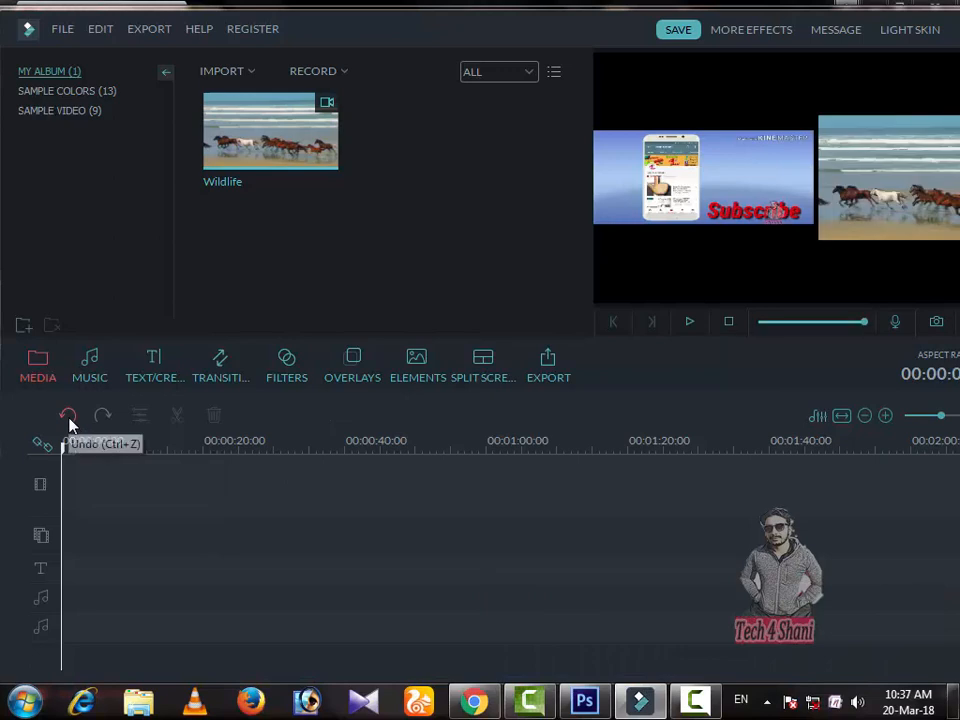
left_click(68, 416)
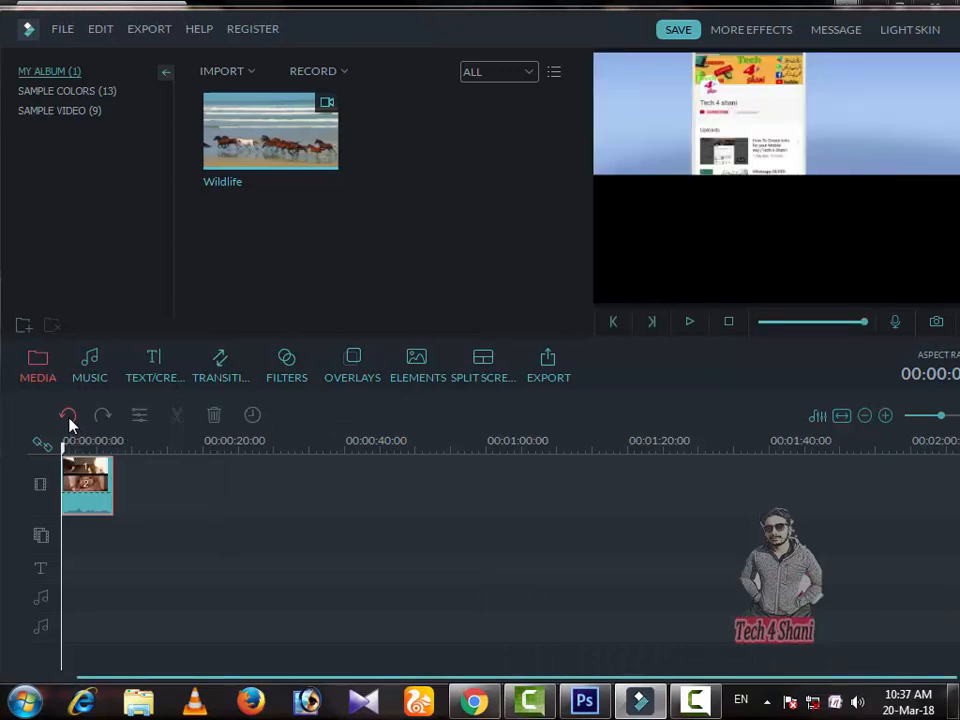
left_click(68, 416)
left_click_drag(185, 479, 64, 488)
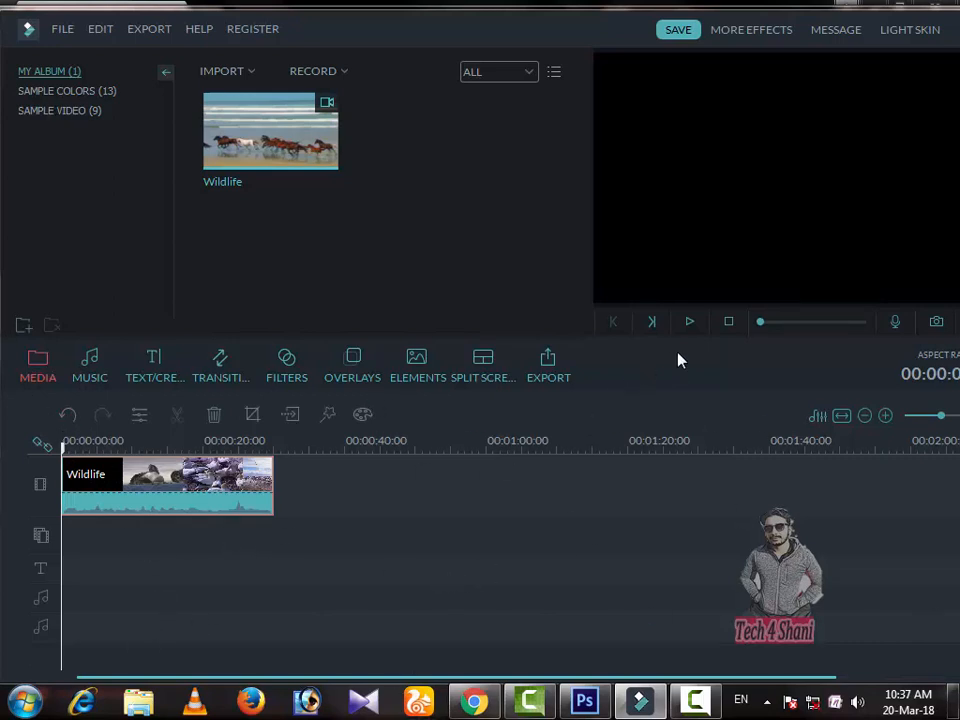
Preview the beginning of the Wildlife clip and split it at about 6 seconds
left_click(689, 321)
left_click(689, 321)
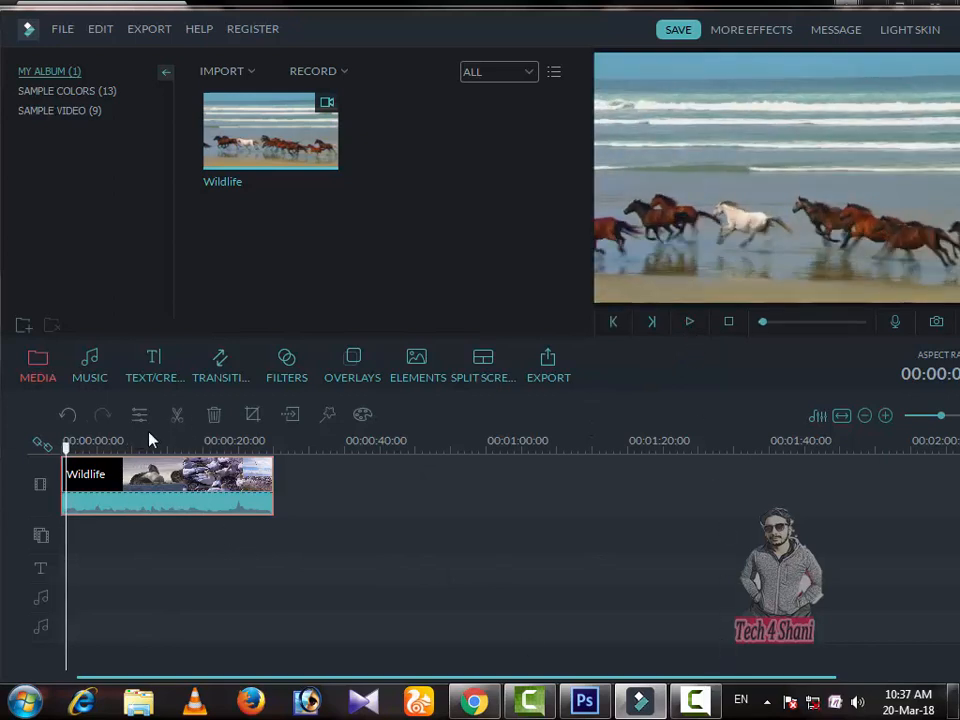
left_click(104, 441)
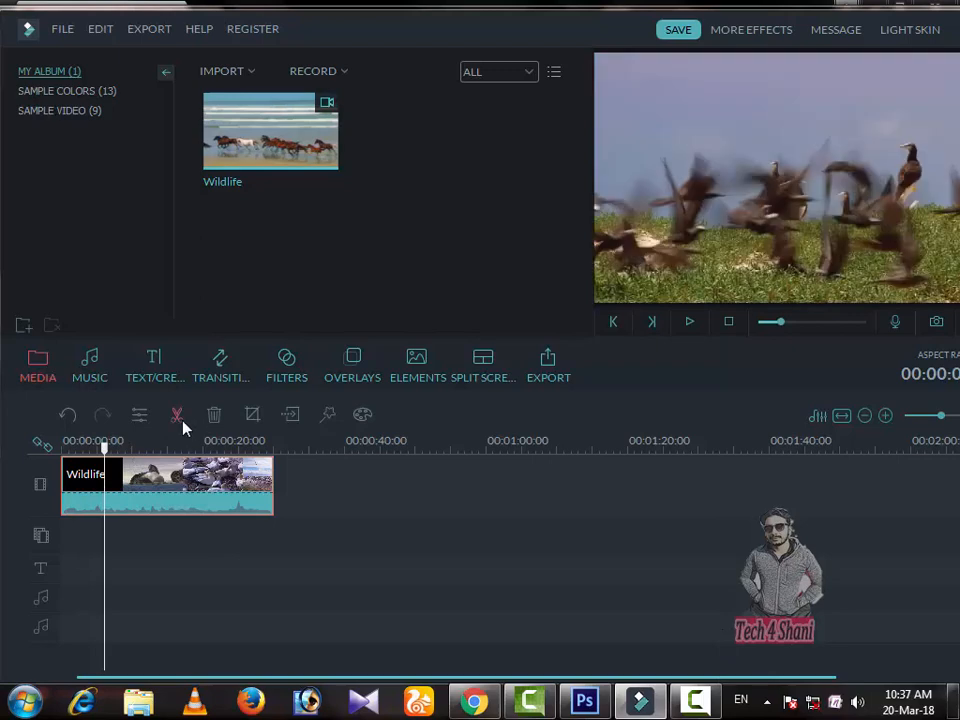
left_click(177, 416)
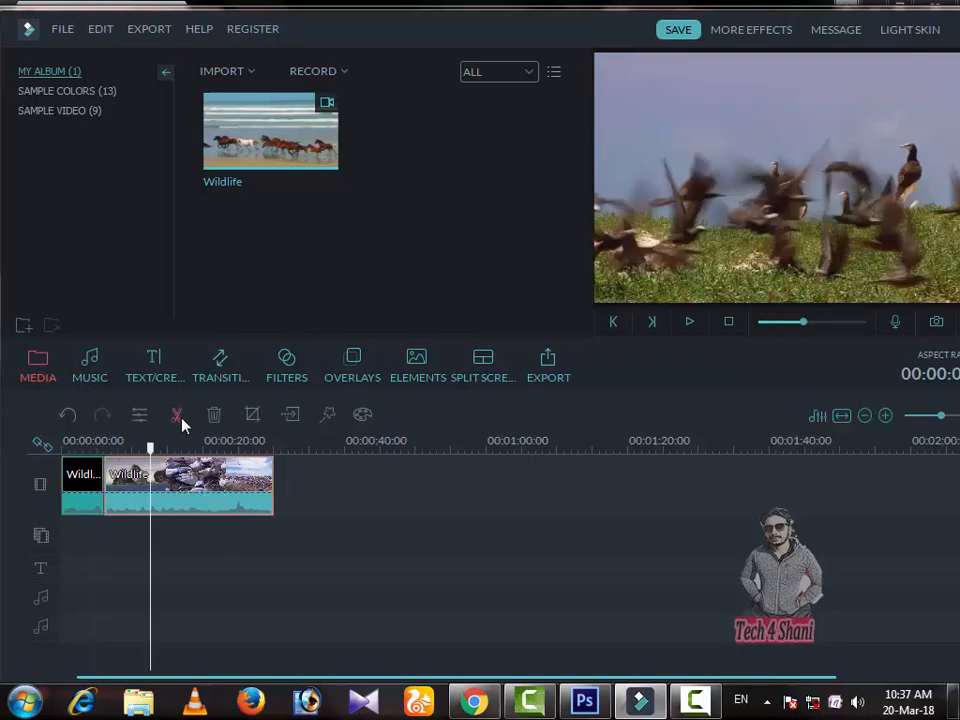
Split the second Wildlife piece at about 12 seconds and move the playhead back near the start of the timeline
left_click(181, 424)
left_click(184, 540)
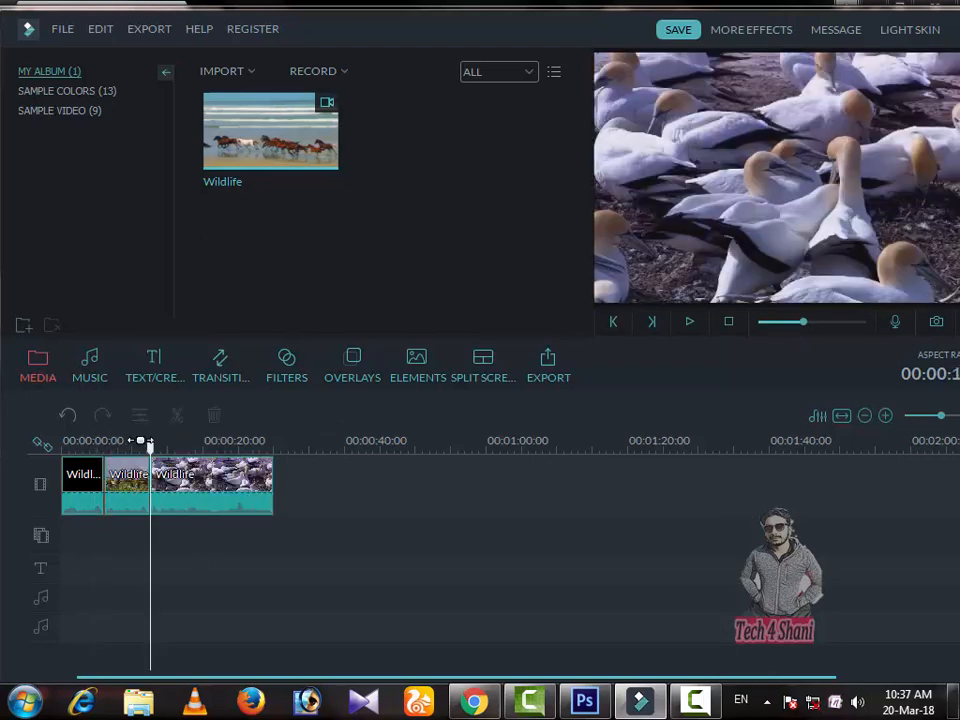
left_click_drag(140, 441, 66, 443)
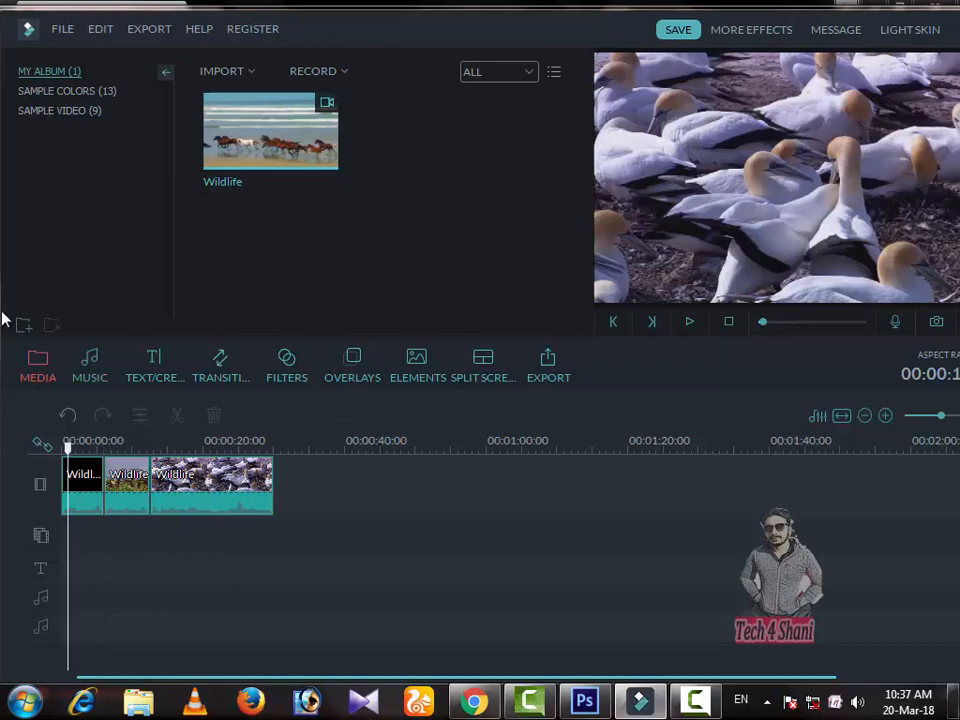
Undo both splits of the Wildlife clip on the video track
left_click(68, 414)
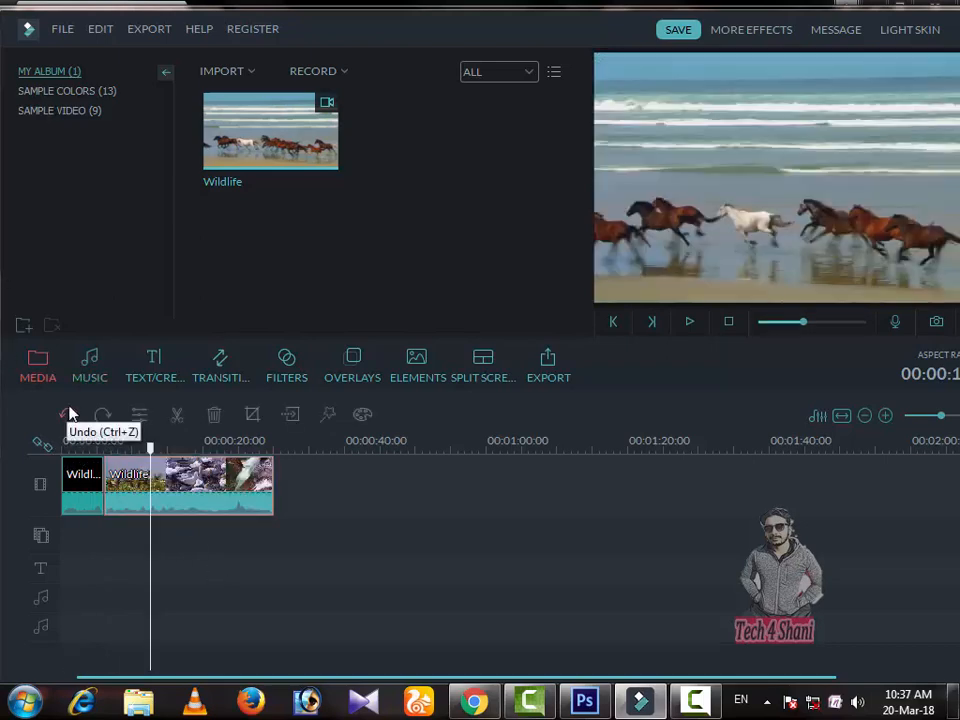
left_click(80, 460)
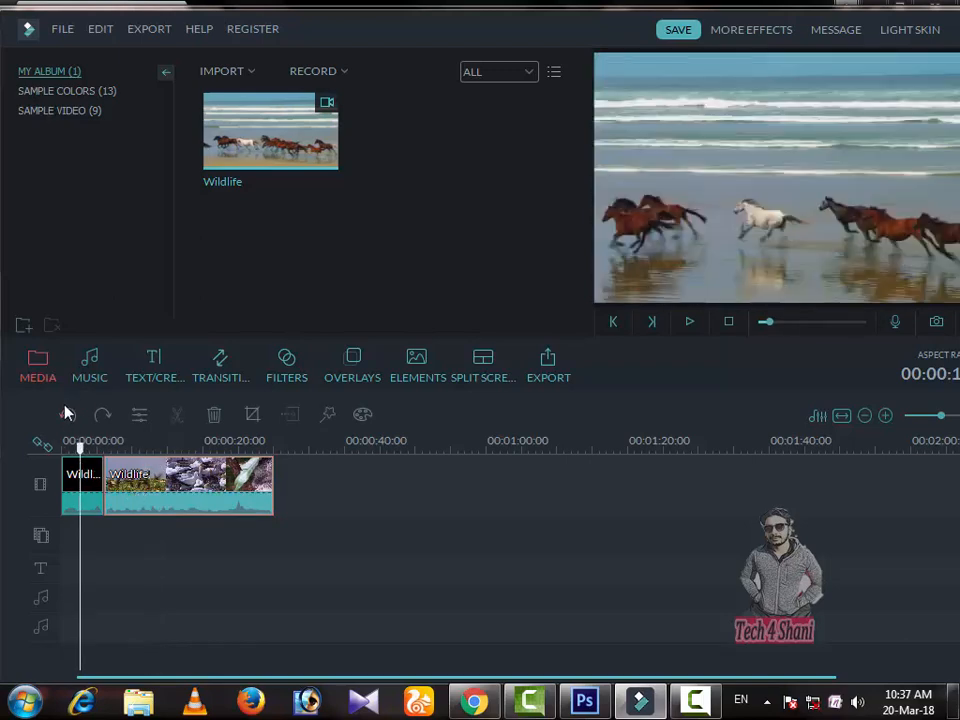
left_click(68, 414)
left_click(176, 549)
left_click_drag(221, 488, 184, 576)
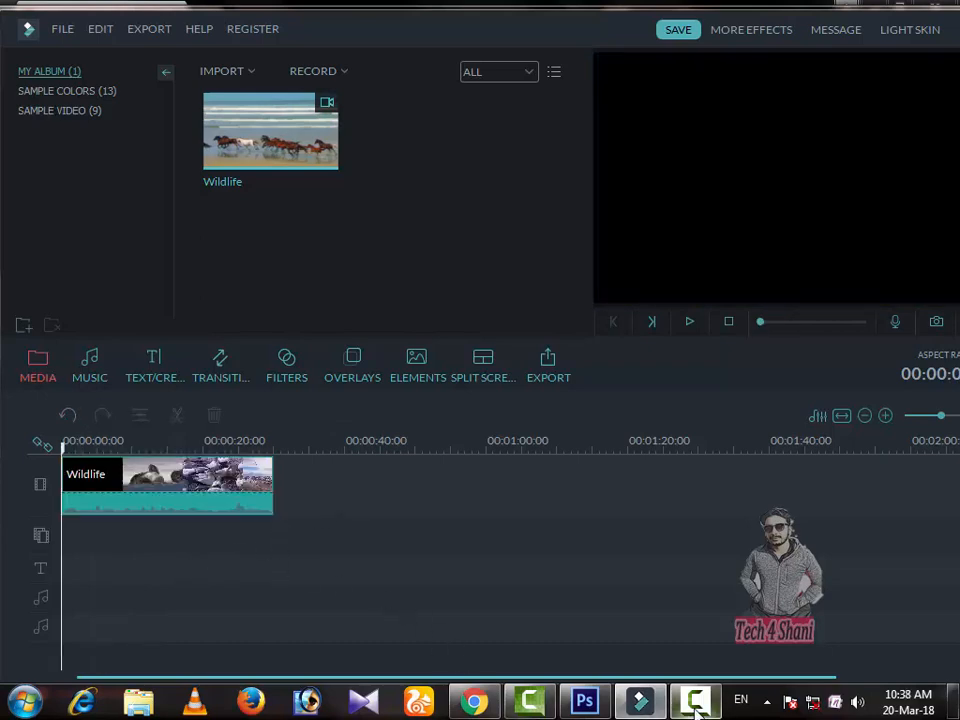
Try the Wildlife clip at 0.25X speed, set it back to 1.00X, and accept the clip settings
left_click(127, 463)
left_click(138, 428)
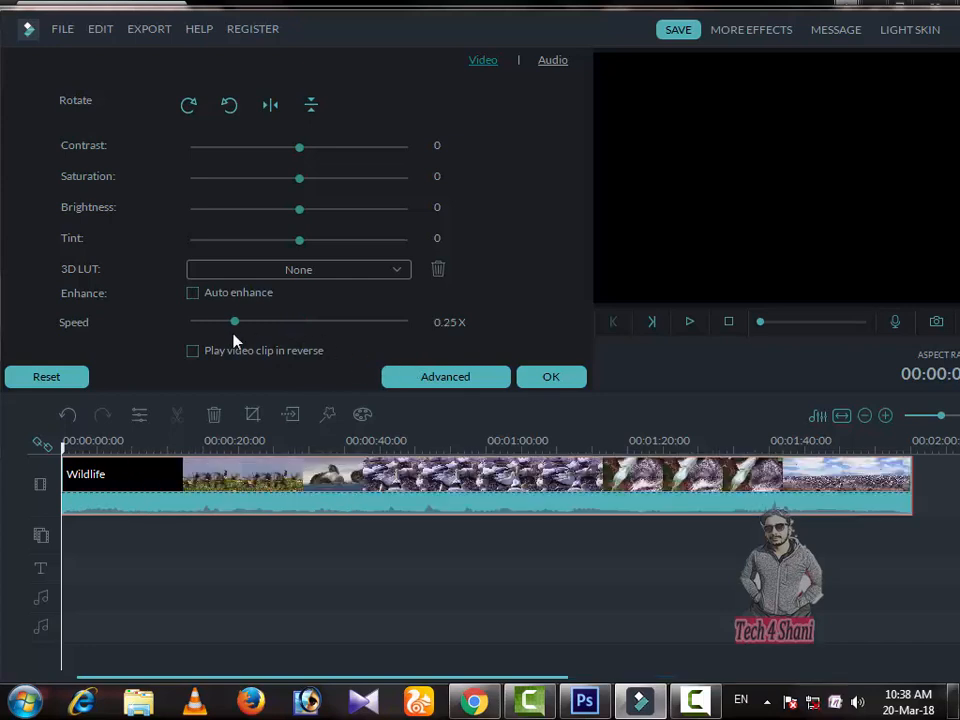
left_click_drag(234, 321, 307, 329)
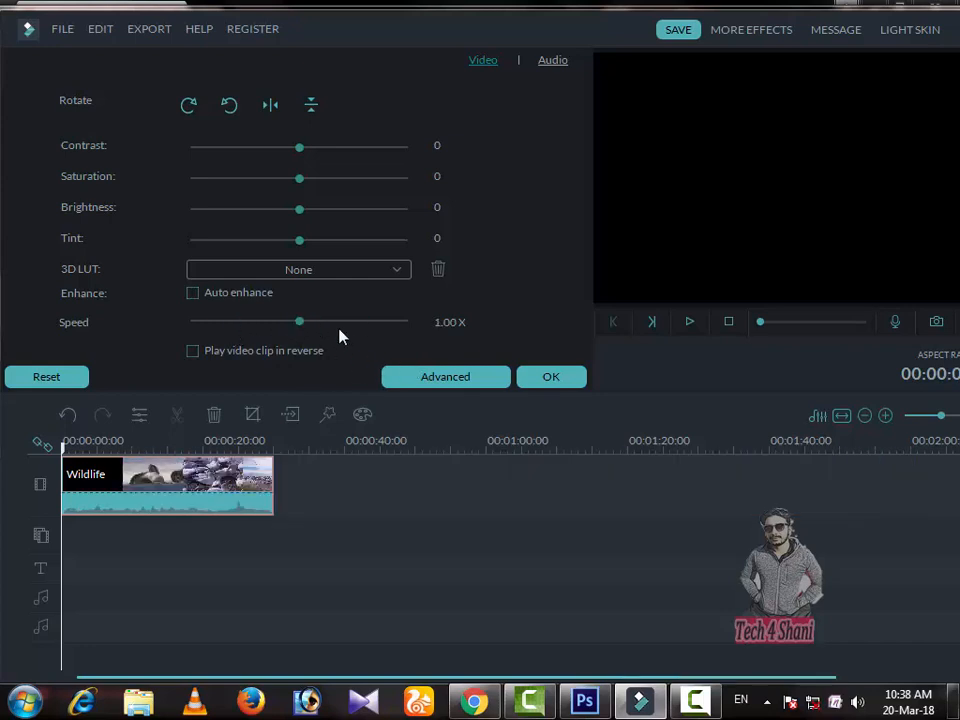
left_click(540, 388)
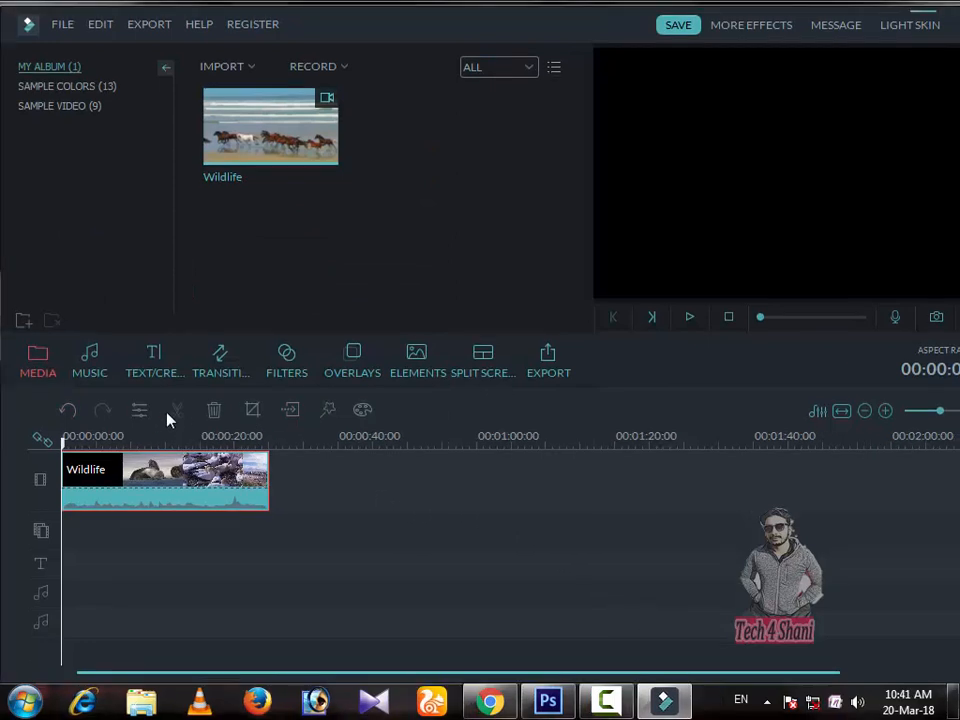
Split the Wildlife clip into three pieces at about 8 and 17 seconds, and return the playhead near the start
left_click_drag(64, 442, 118, 445)
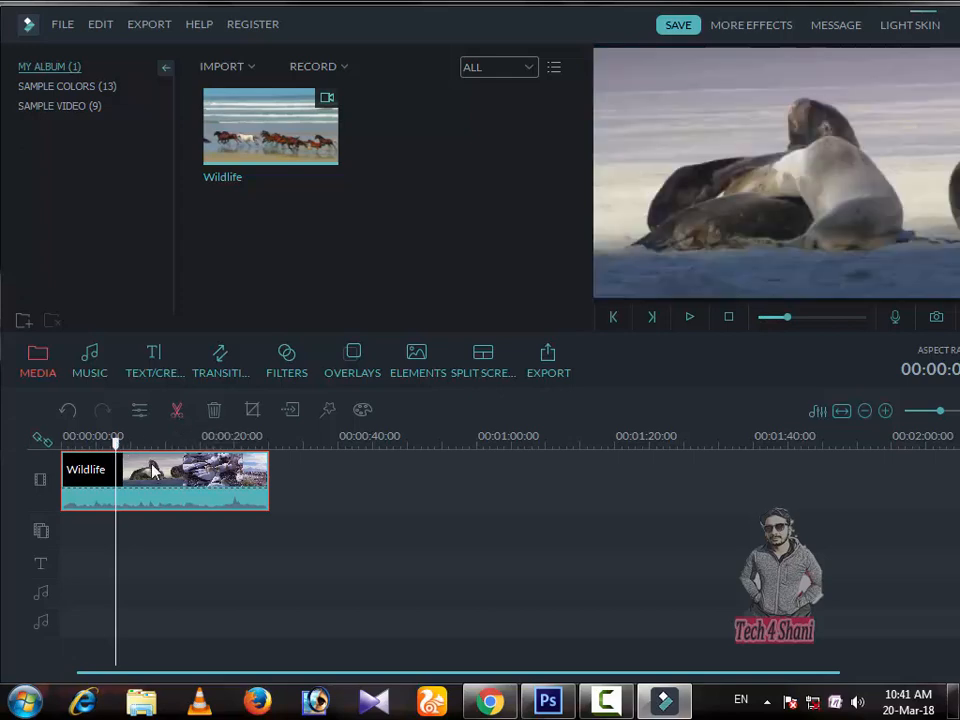
left_click_drag(118, 442, 184, 460)
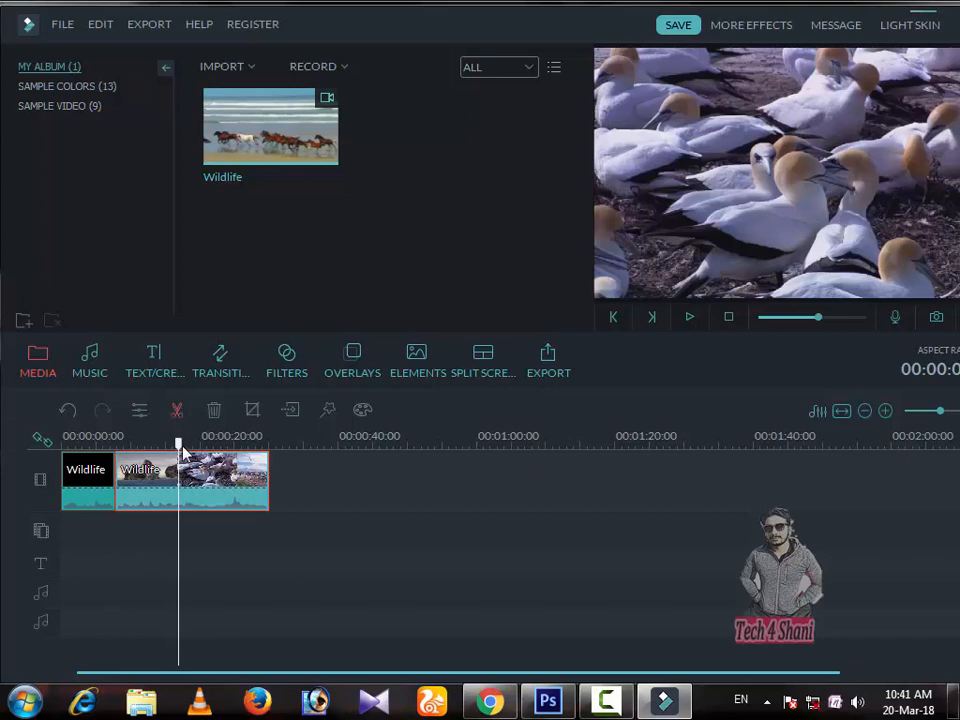
left_click_drag(181, 446, 67, 449)
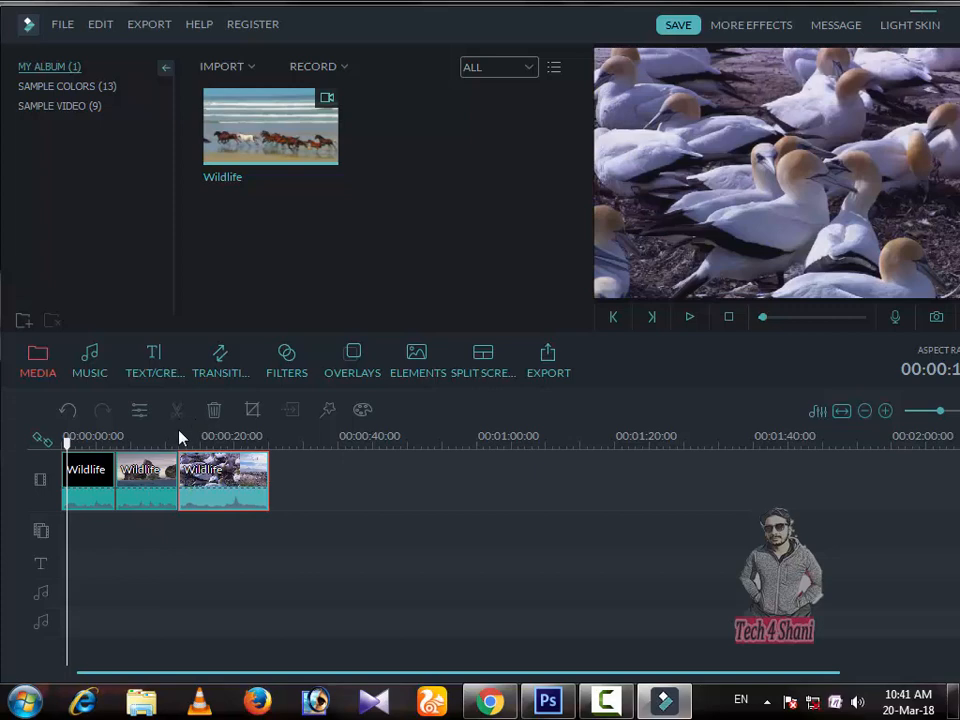
Delete the middle Wildlife piece from the video track and undo the deletion
left_click(160, 498)
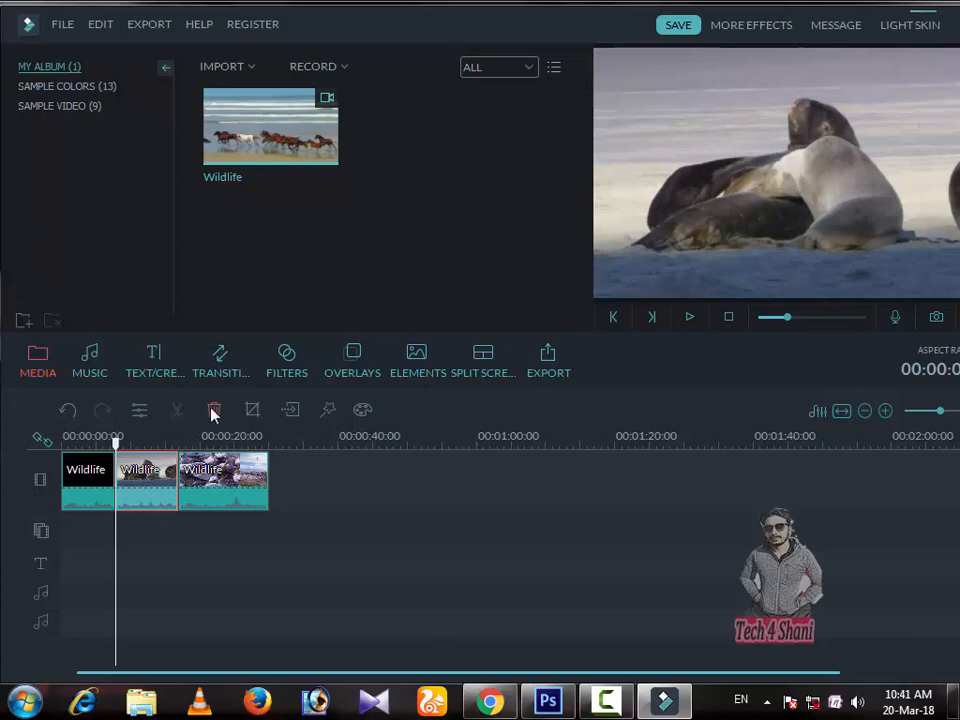
left_click(213, 410)
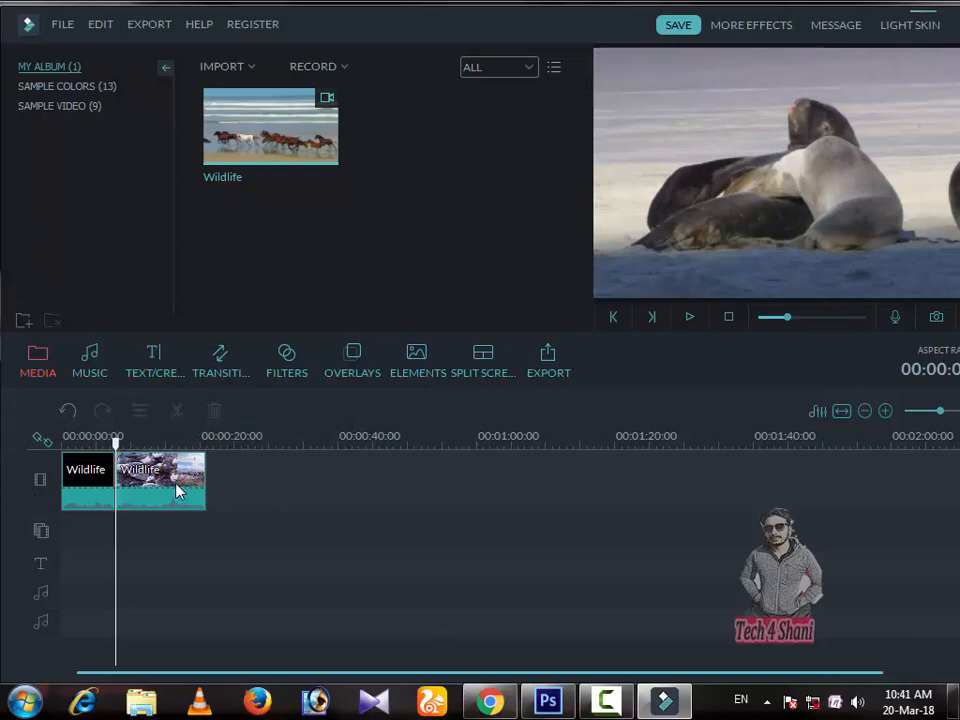
left_click(67, 411)
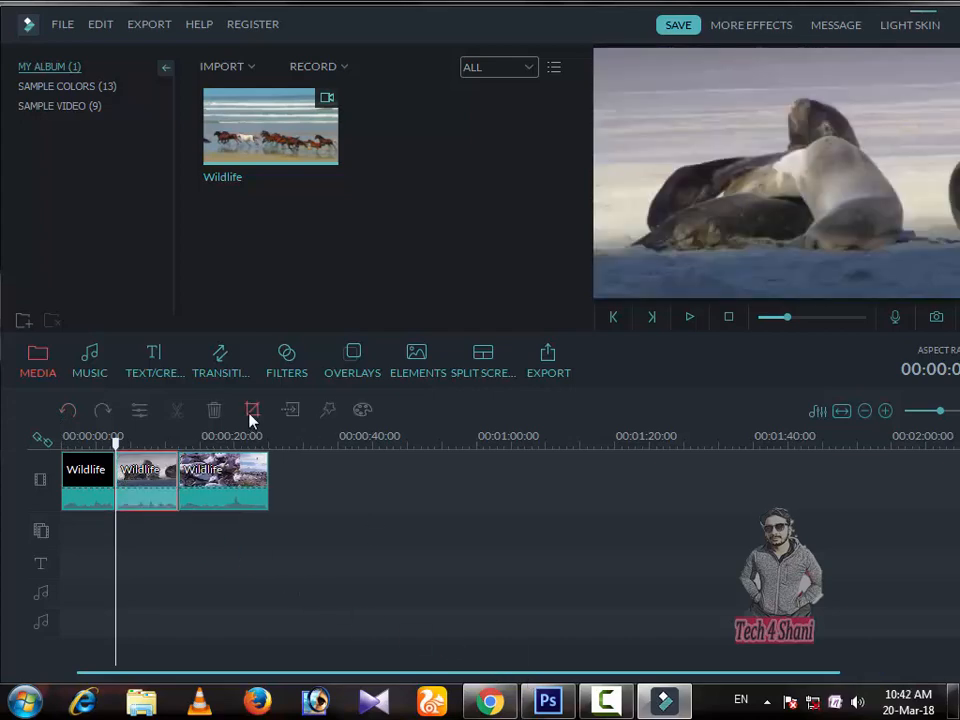
Crop the middle Wildlife piece to the upper-right part of its frame, 501 × 282 with the 16:9 constraint
left_click(252, 411)
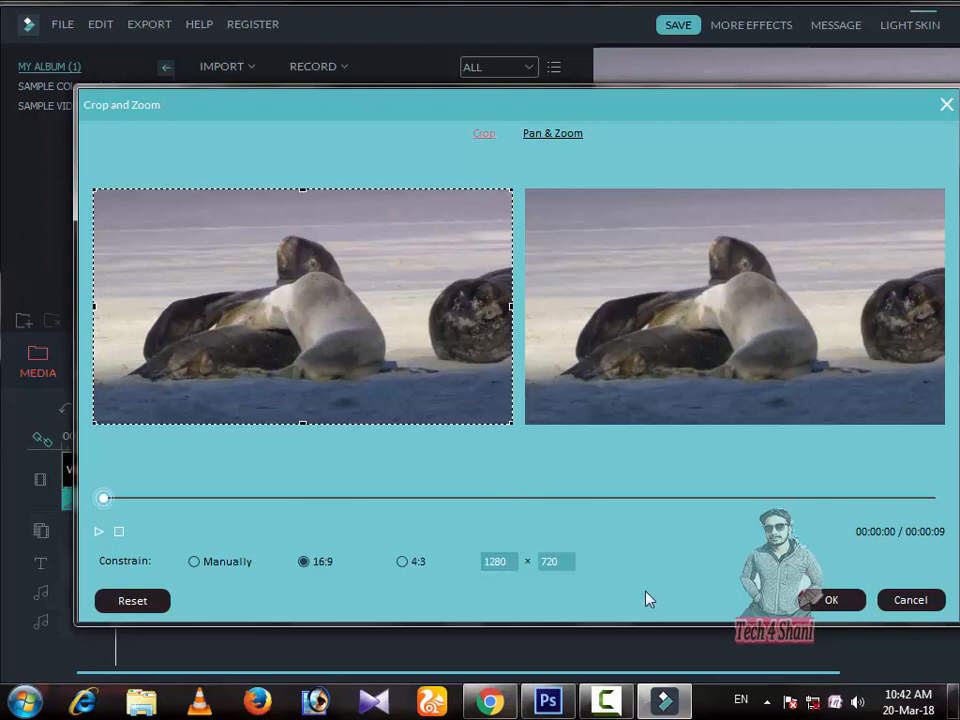
left_click_drag(511, 423, 472, 451)
left_click_drag(95, 421, 351, 421)
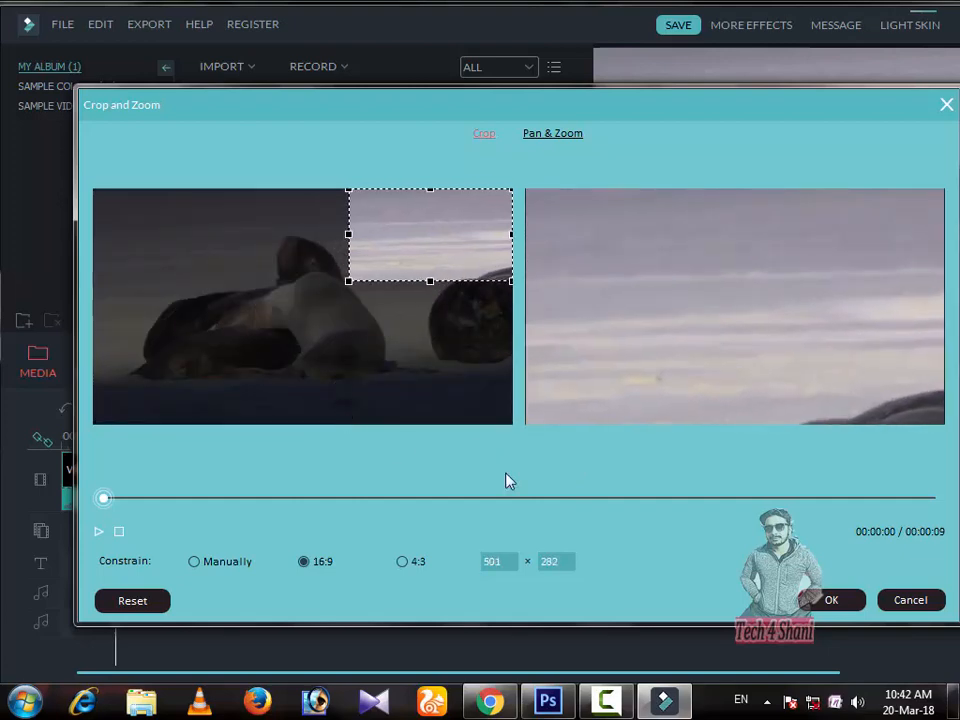
left_click(828, 600)
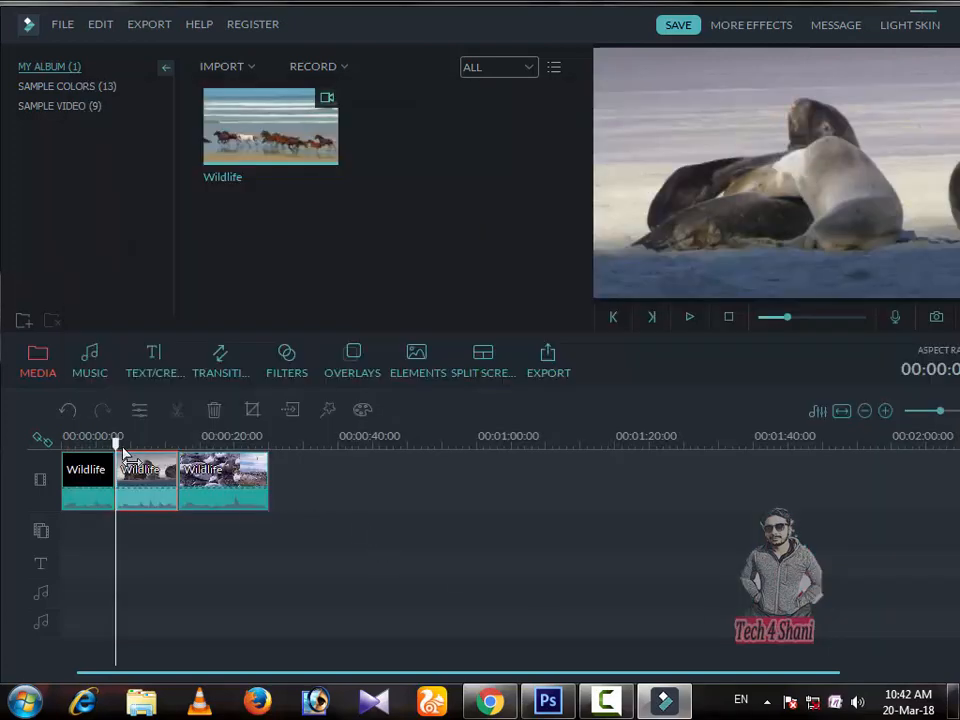
Play the timeline from the start to preview the crop on the middle piece
left_click_drag(116, 438, 62, 440)
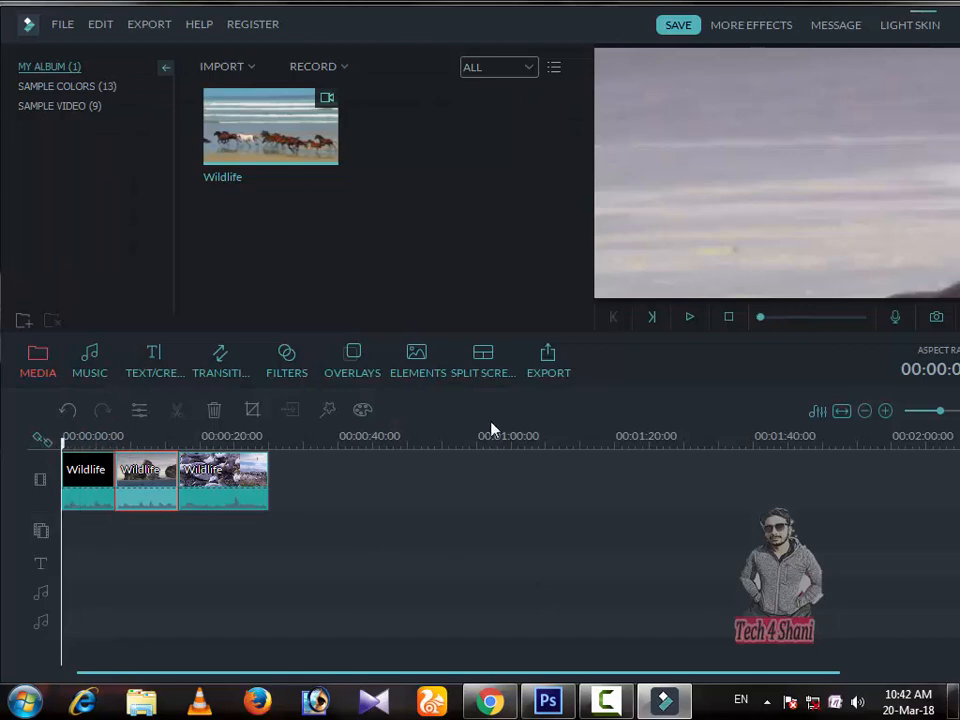
left_click(688, 318)
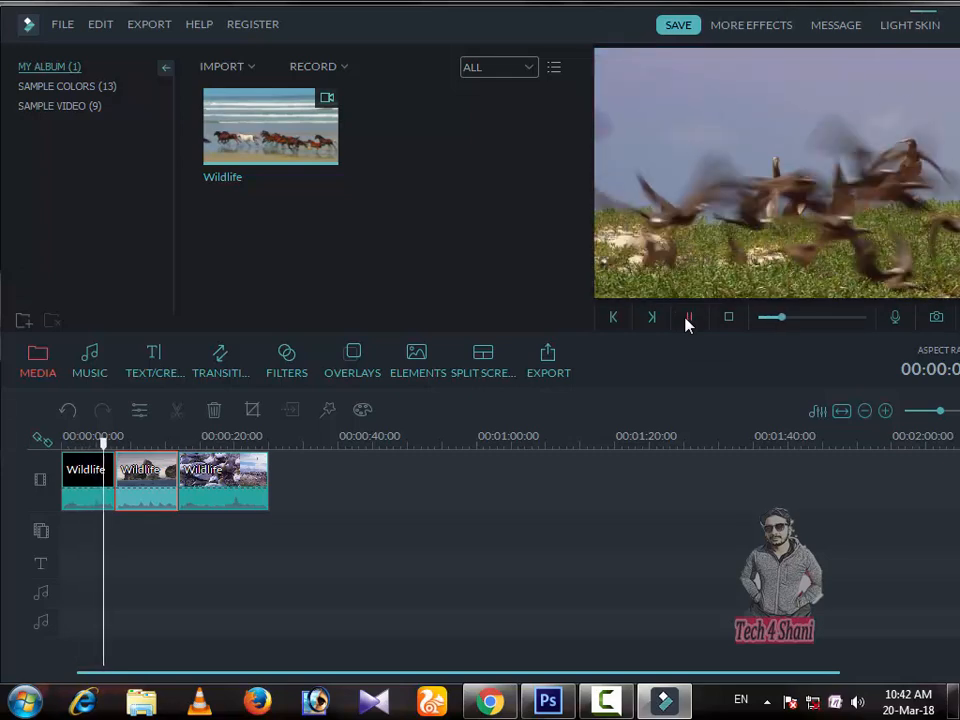
left_click(612, 705)
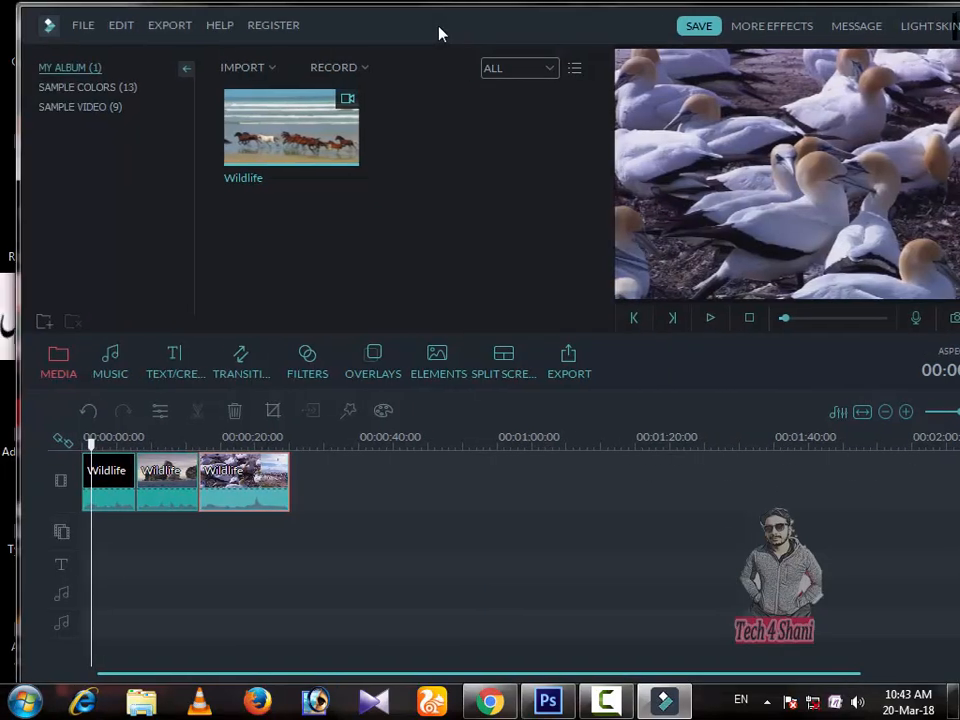
Insert a freeze frame at the start of the cropped middle Wildlife piece and preview the timeline across it
left_click(152, 466)
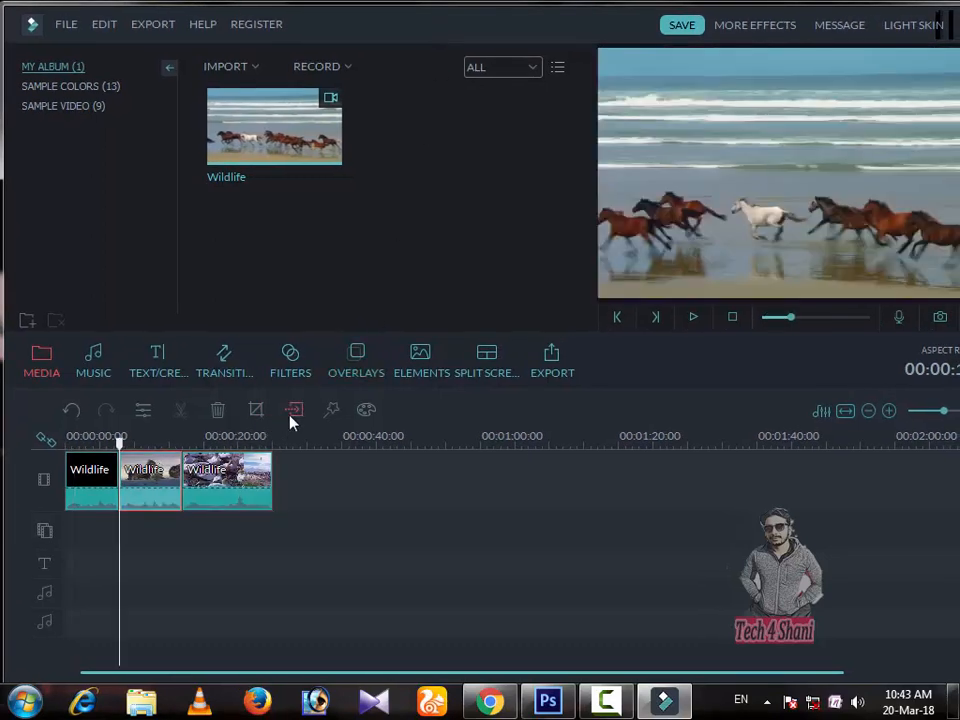
left_click(293, 411)
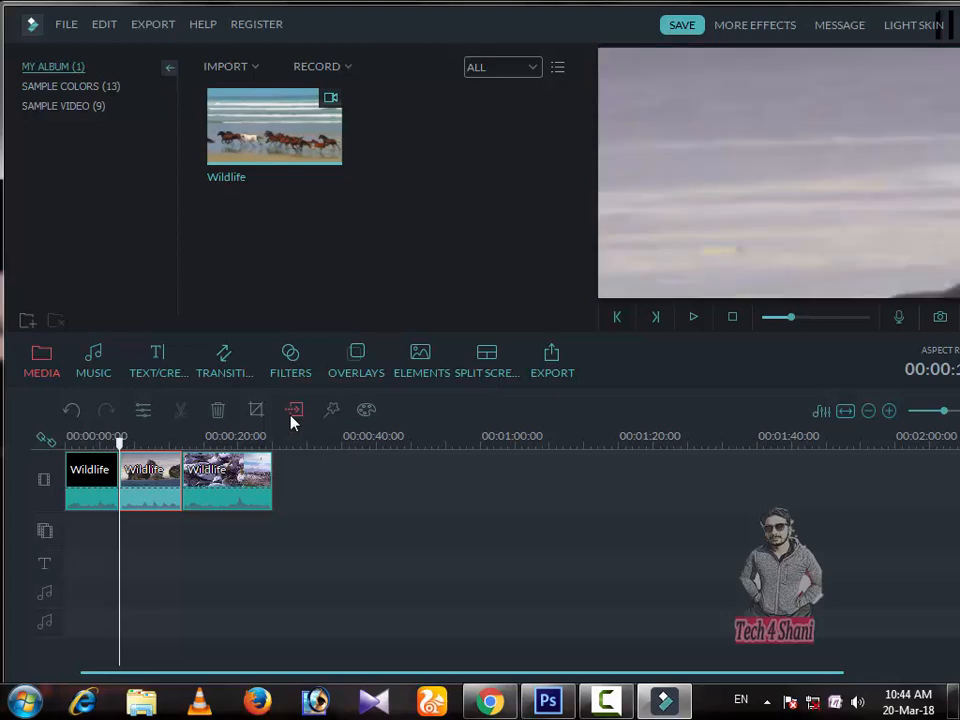
left_click_drag(119, 455, 88, 443)
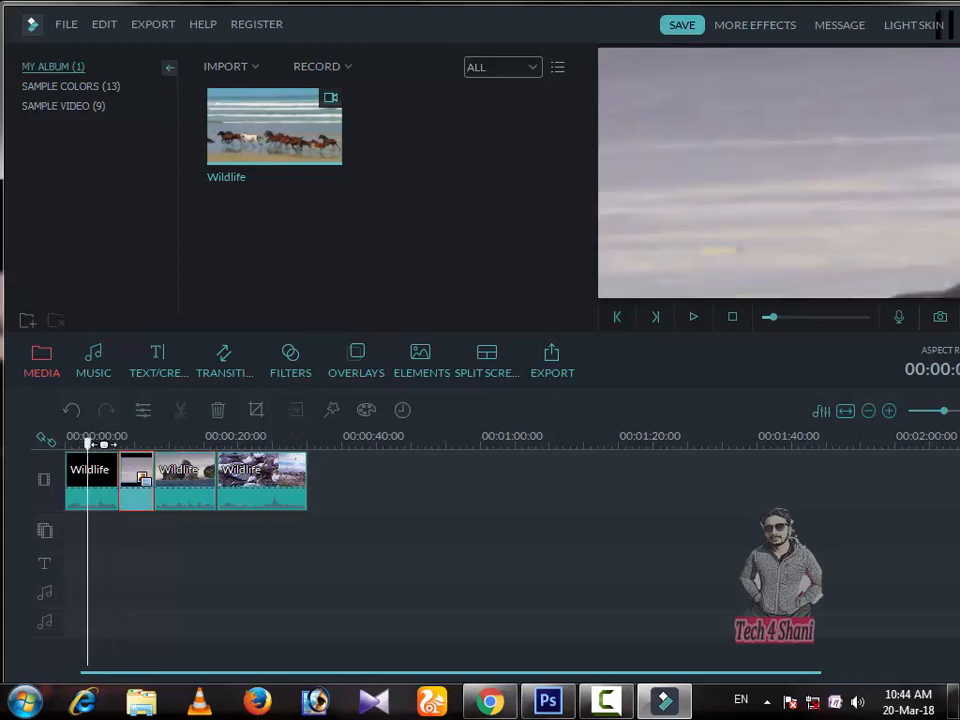
left_click(692, 318)
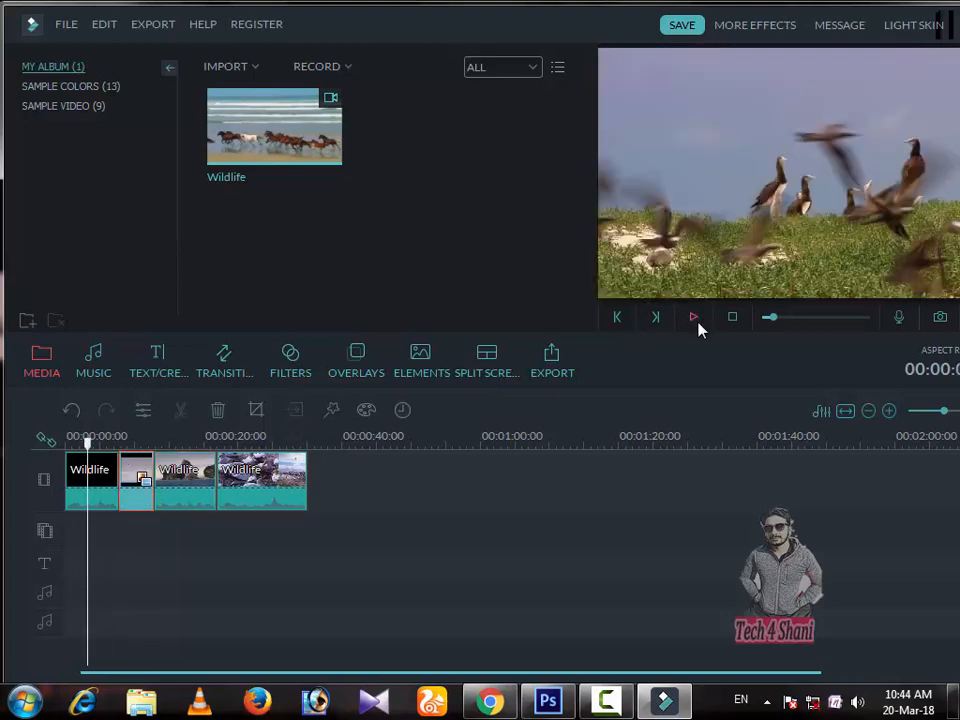
left_click(692, 318)
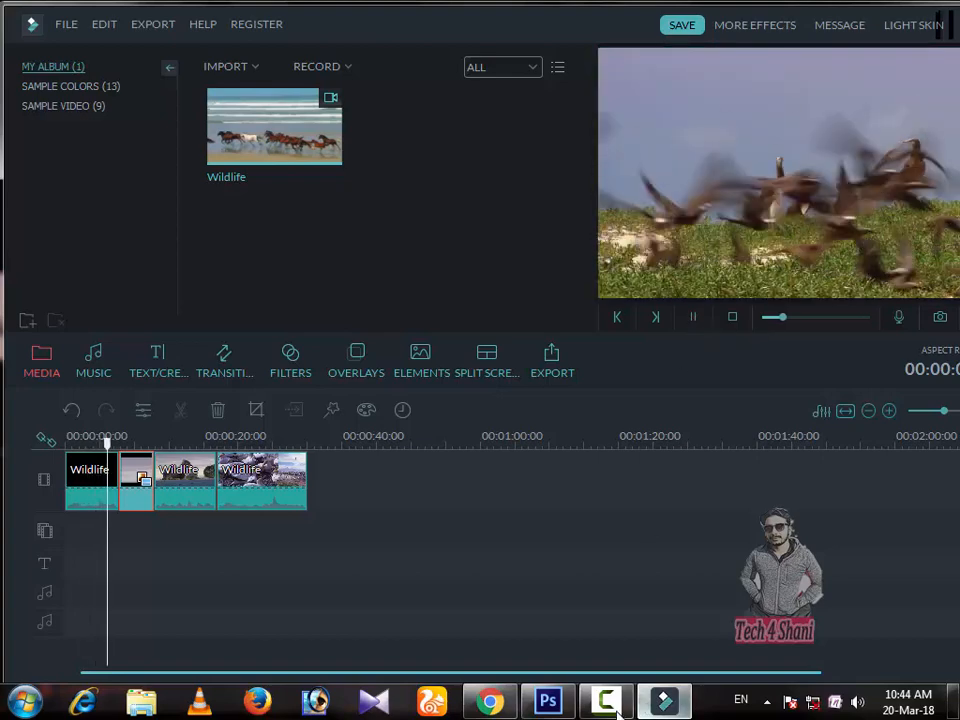
left_click(670, 702)
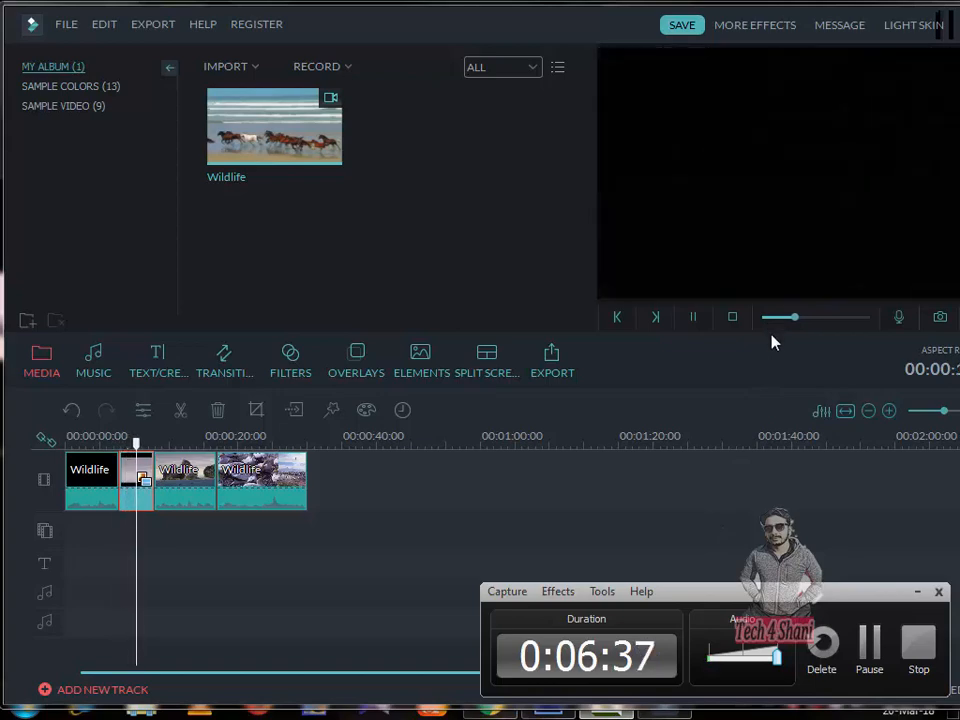
left_click(868, 640)
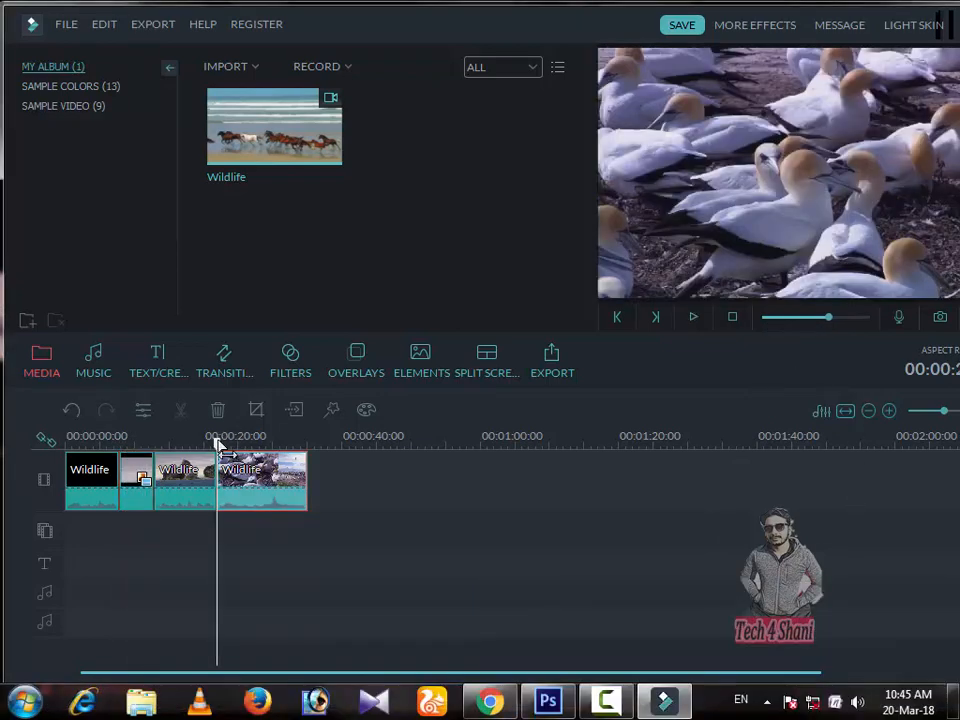
Enable Tilt-Shift in the Power Tool for the Wildlife piece that follows the freeze frame
left_click_drag(214, 441, 169, 441)
left_click(188, 475)
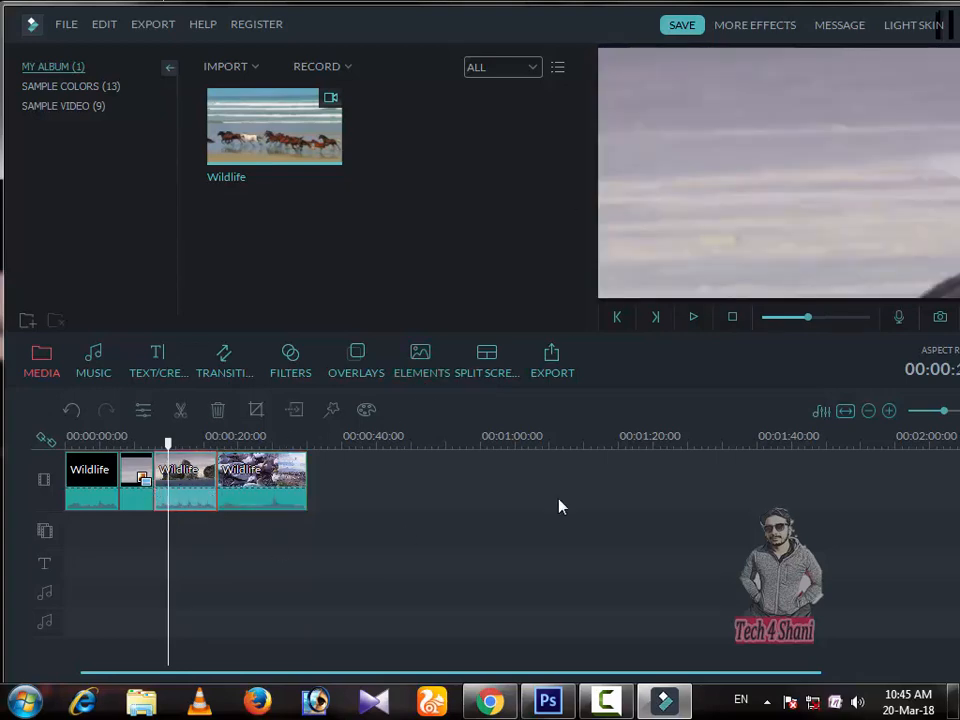
left_click(331, 416)
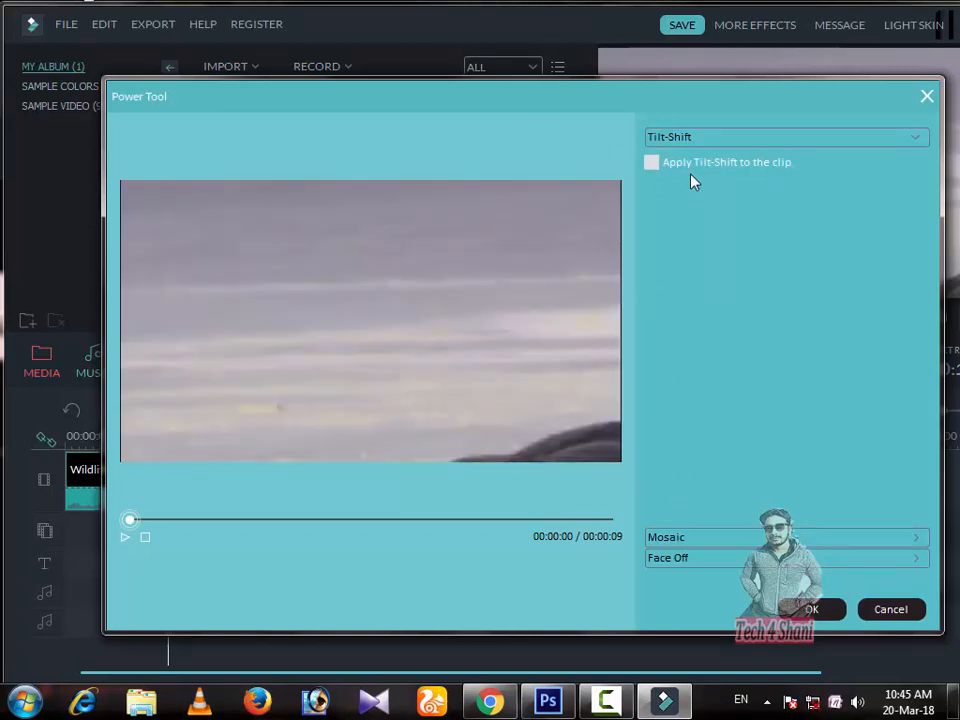
left_click(662, 164)
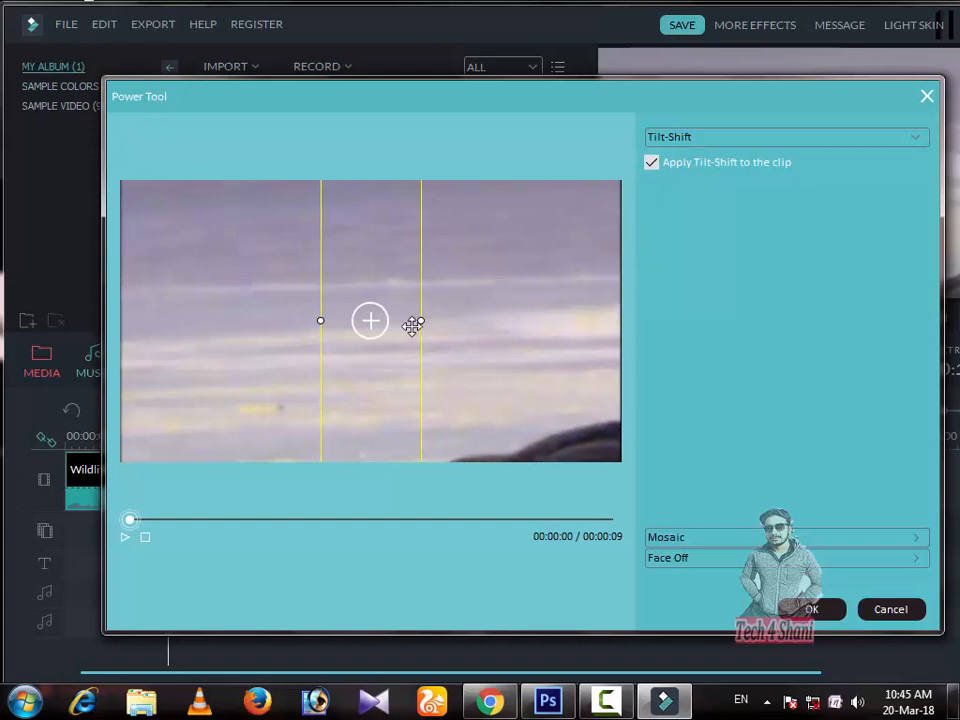
Widen the vertical Tilt-Shift focus band, apply the effect to the middle Wildlife piece, and play it back
left_click_drag(422, 322, 431, 322)
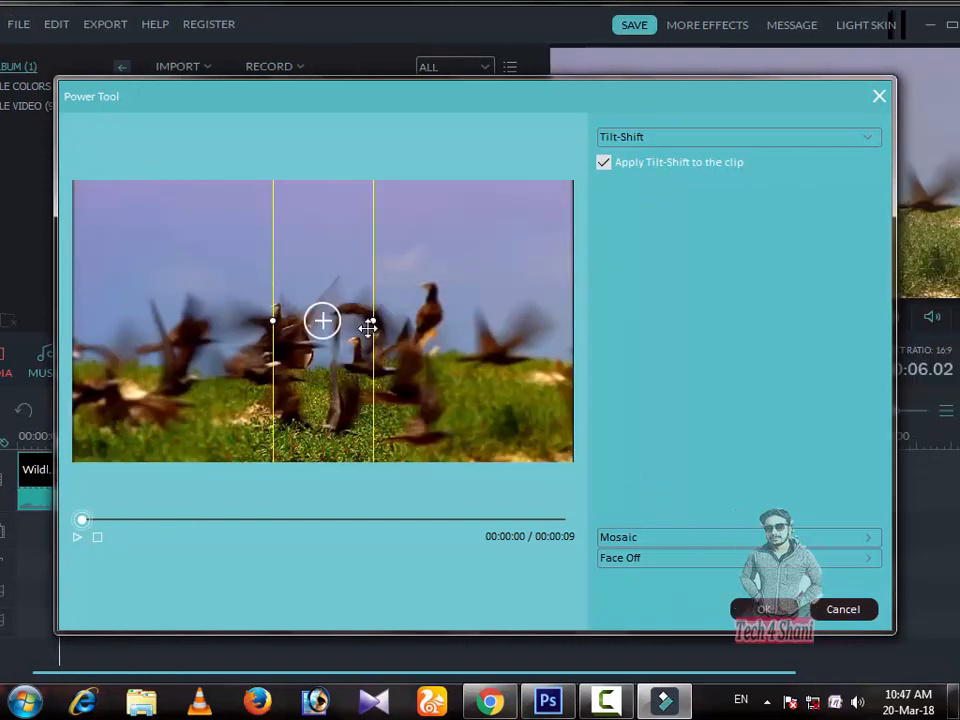
left_click_drag(372, 322, 399, 332)
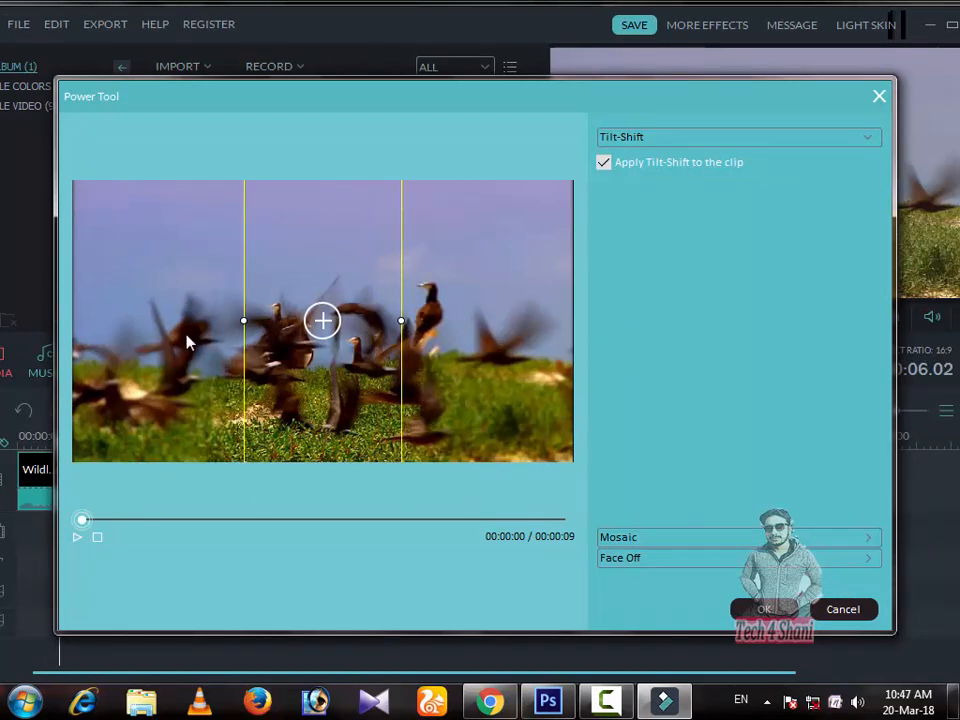
left_click(764, 609)
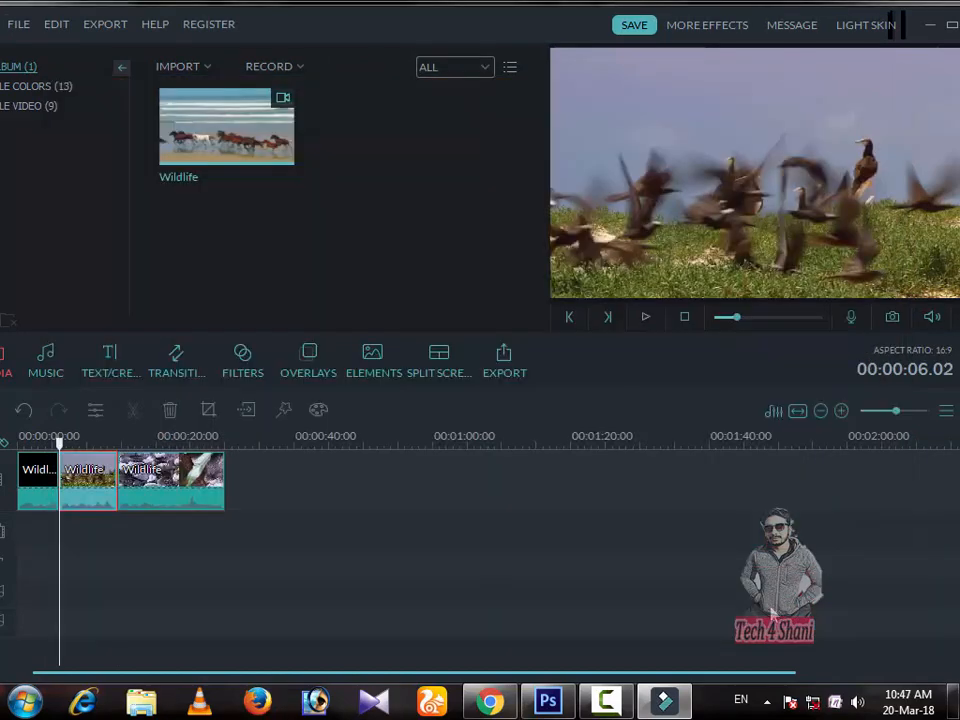
left_click(645, 319)
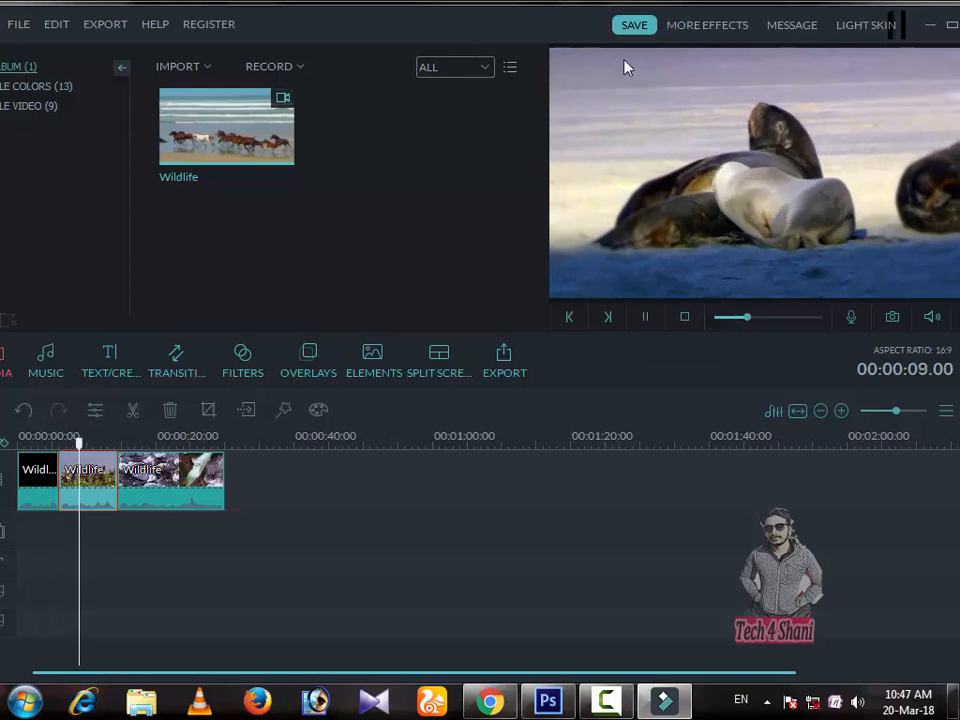
left_click_drag(583, 39, 562, 40)
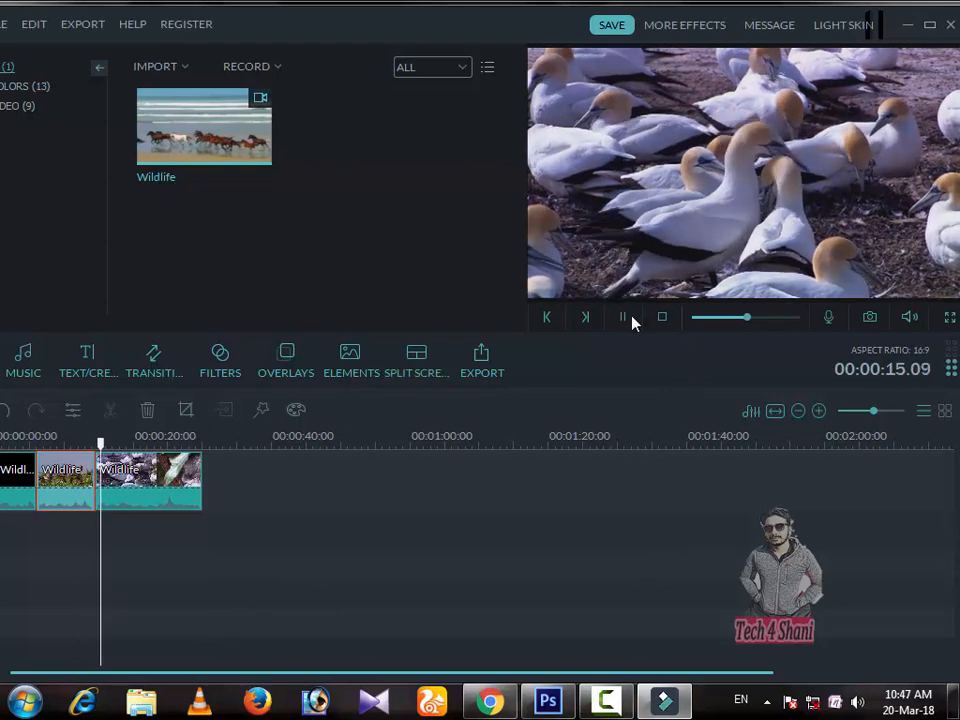
Apply Face Off to the middle Wildlife piece in the Power Tool with the pixelated mask, and play that piece back
left_click(624, 318)
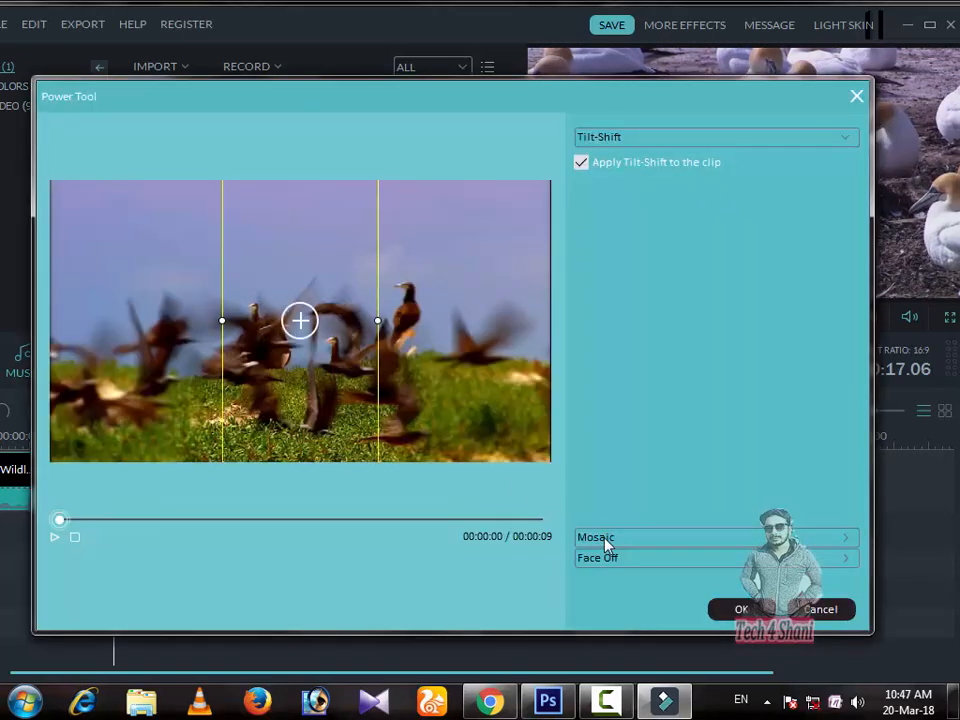
left_click(606, 539)
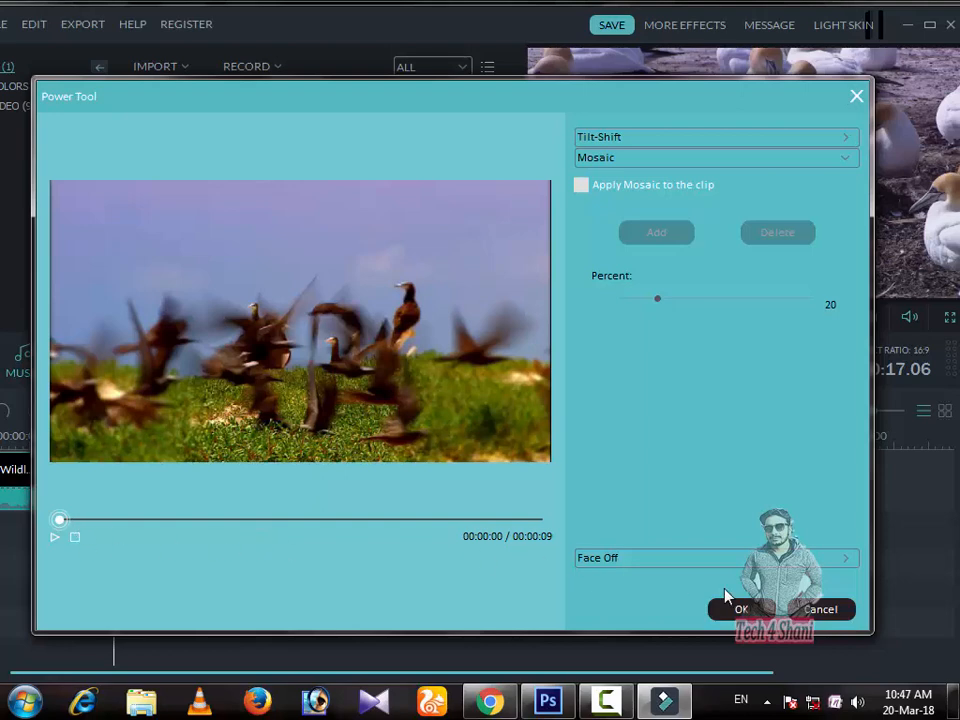
left_click(668, 558)
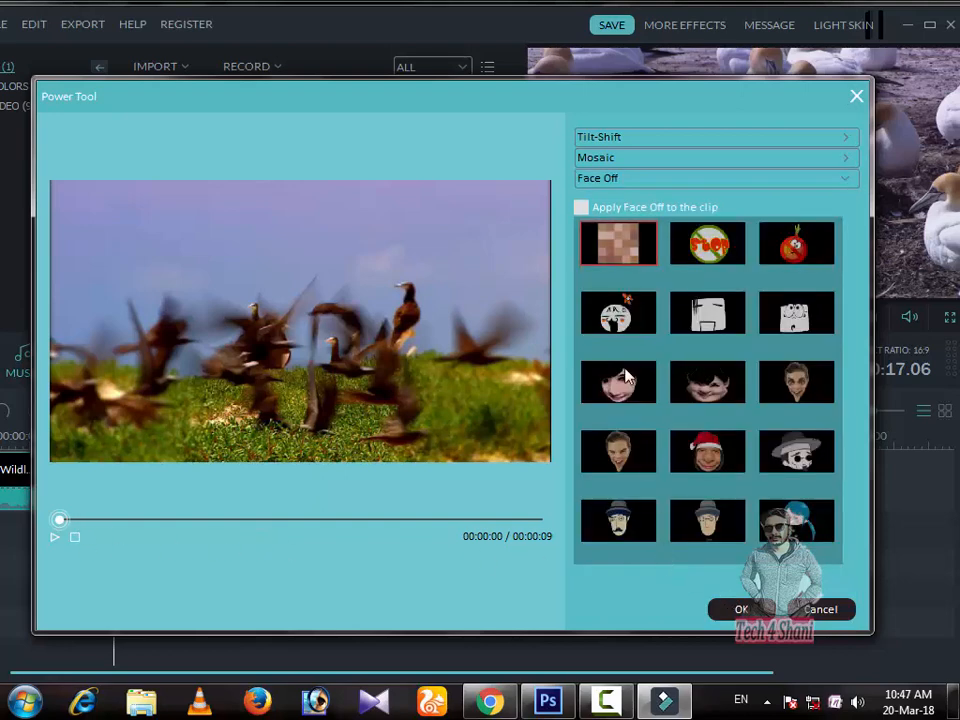
left_click(580, 207)
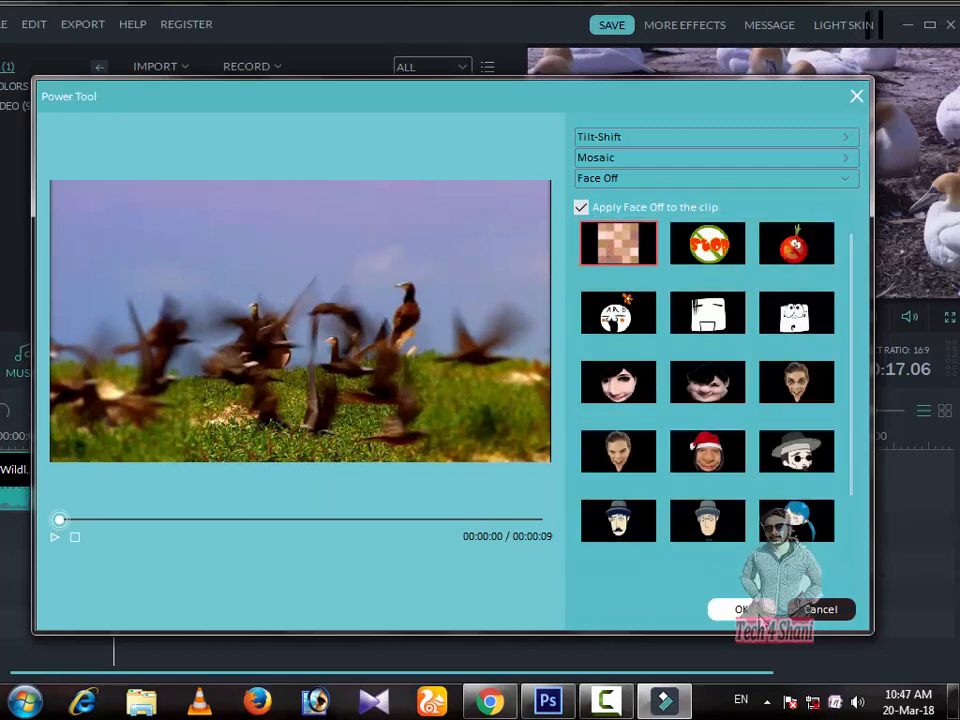
left_click(740, 606)
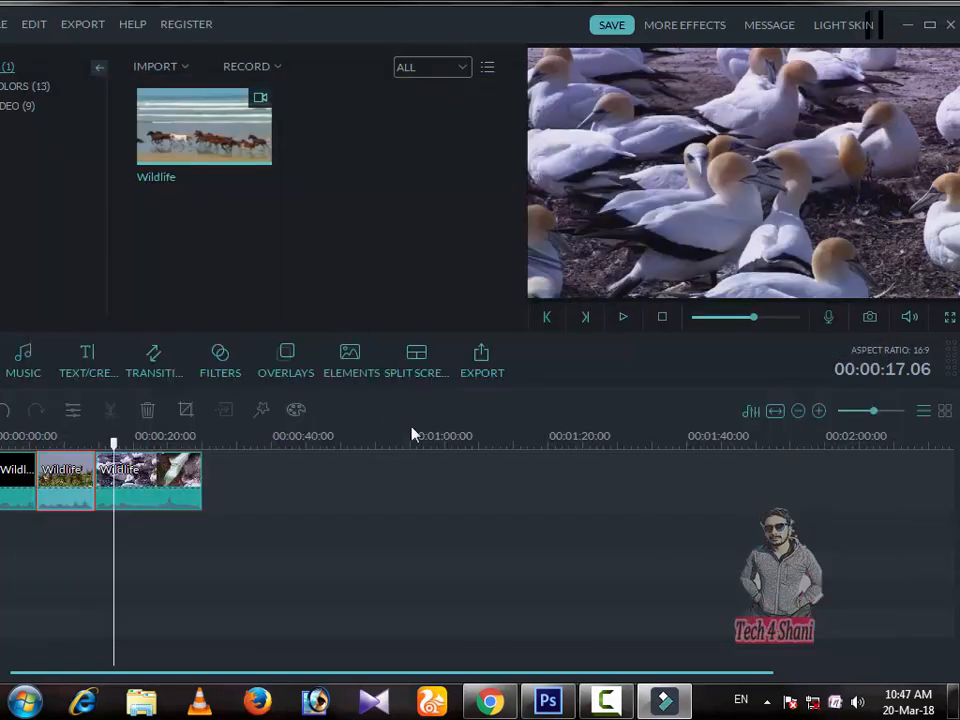
left_click_drag(113, 443, 55, 443)
left_click(623, 318)
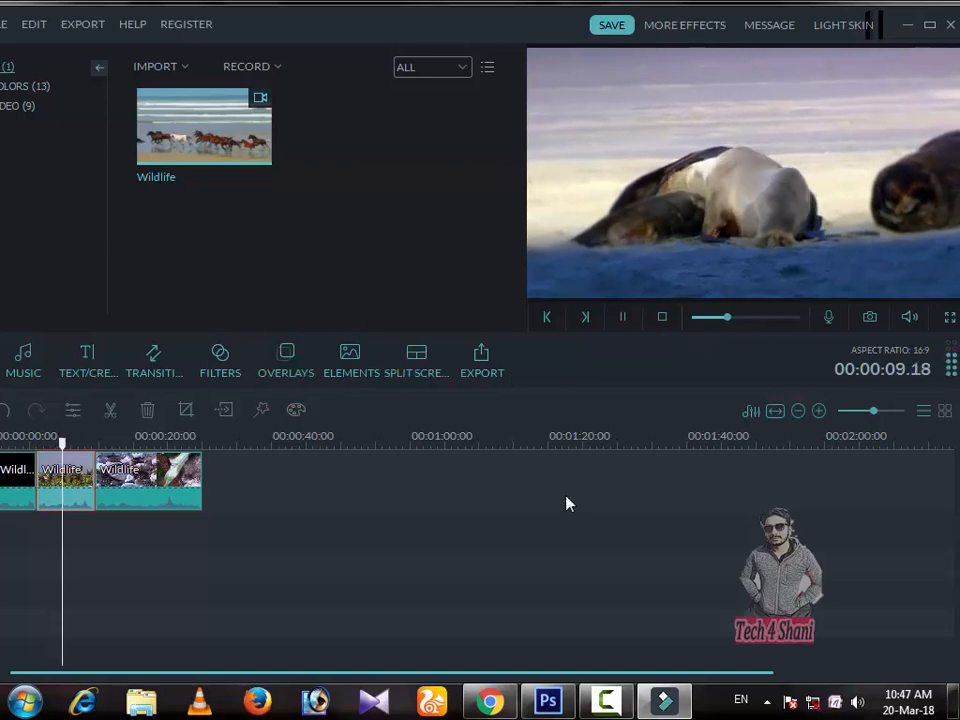
Play part of the last Wildlife piece to preview its mosaic area, and pause the playback
mouse_move(668, 695)
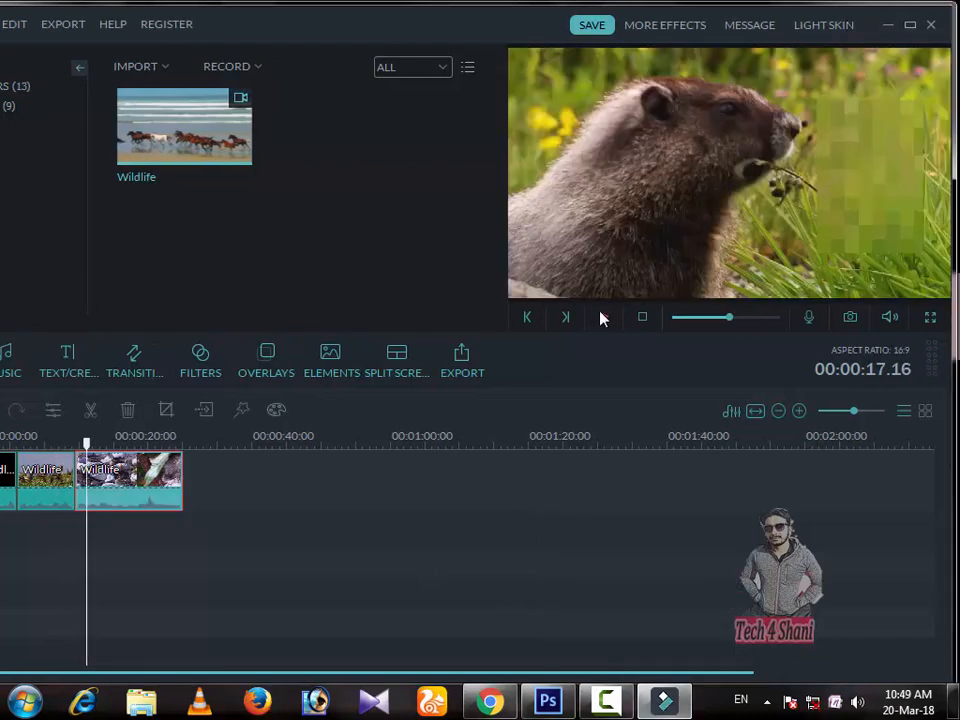
left_click(602, 317)
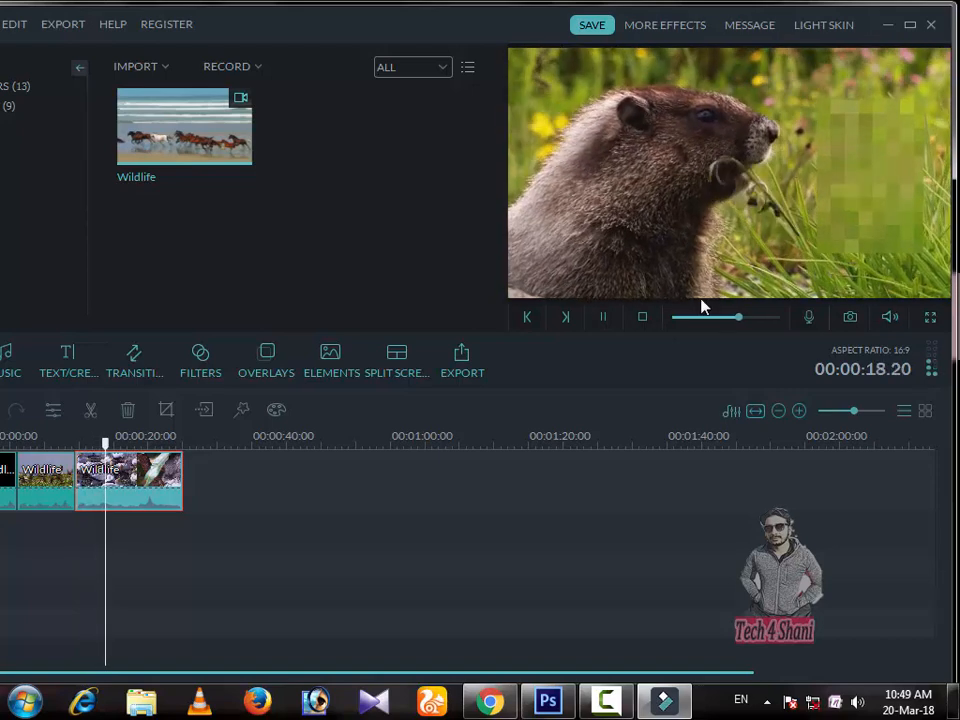
left_click(603, 317)
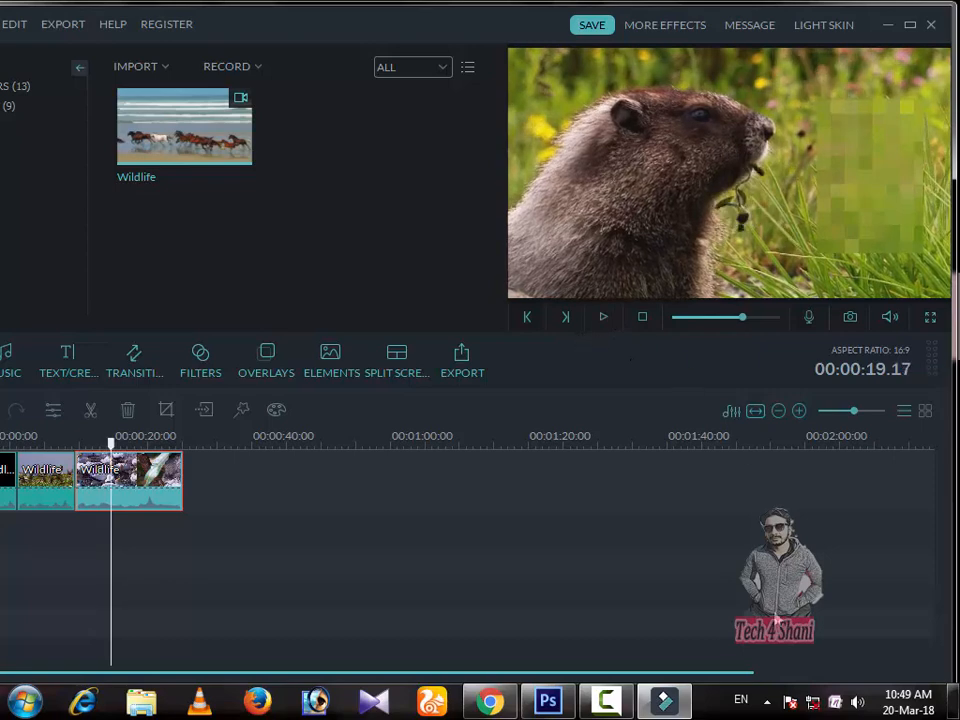
left_click(605, 700)
left_click(868, 645)
left_click(868, 651)
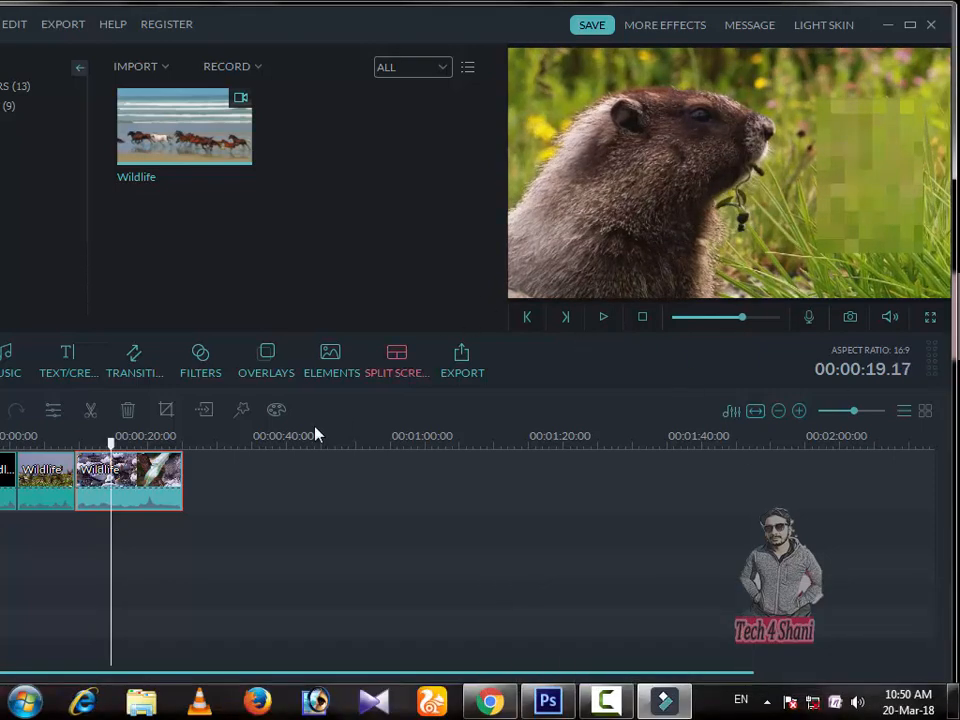
Set the last Wildlife piece's white balance to Temperature 30 and Tint -37 in Advanced Color Tuning and apply it
left_click(276, 411)
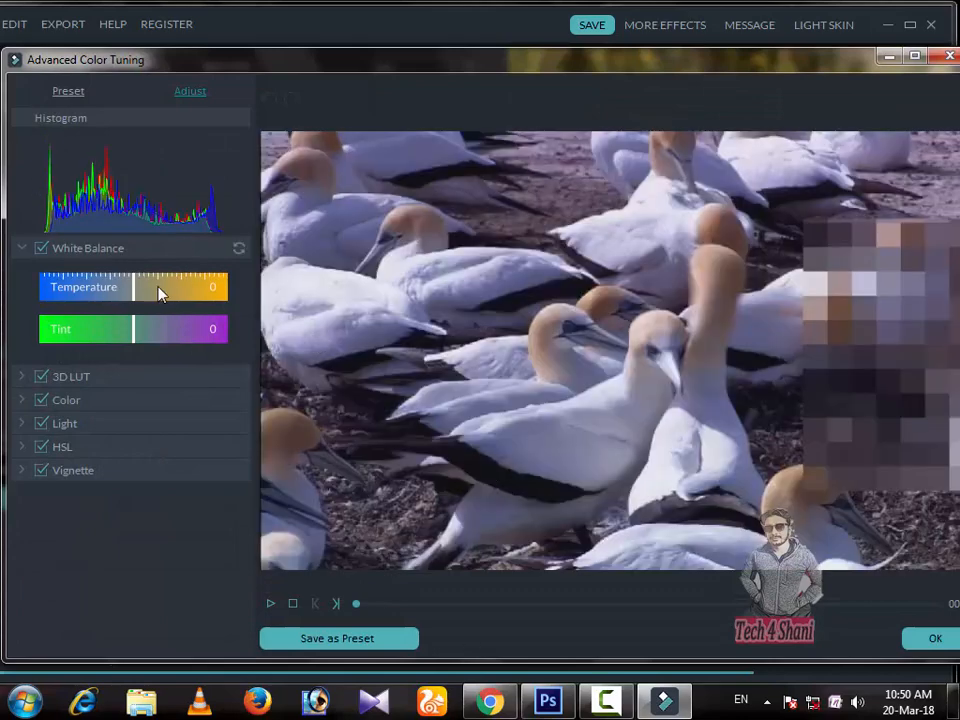
left_click_drag(158, 291, 174, 287)
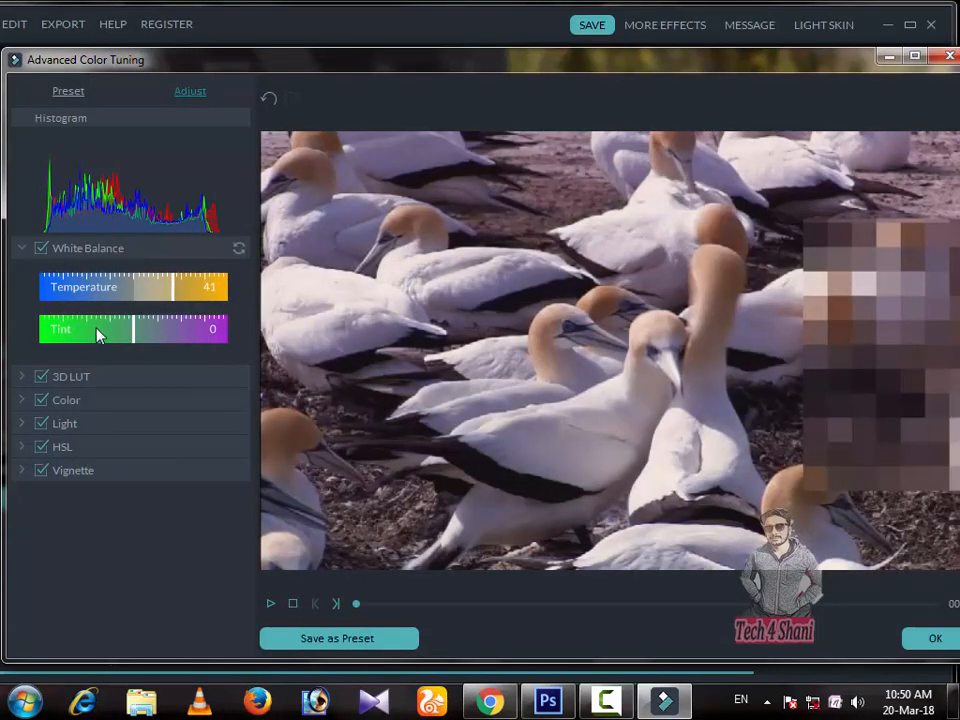
left_click_drag(133, 331, 100, 328)
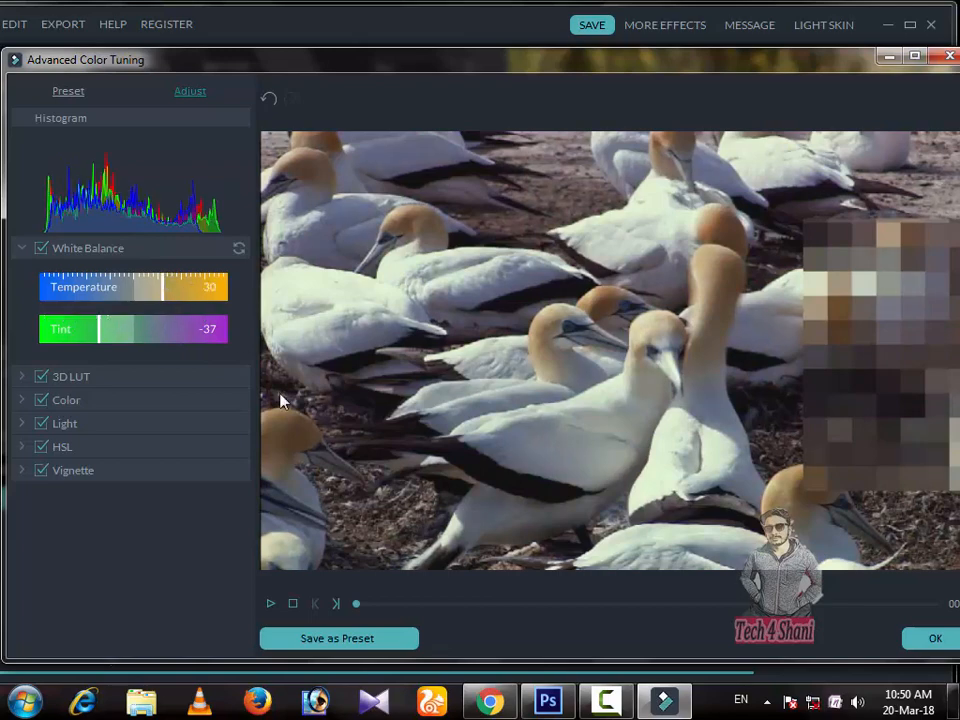
left_click(935, 638)
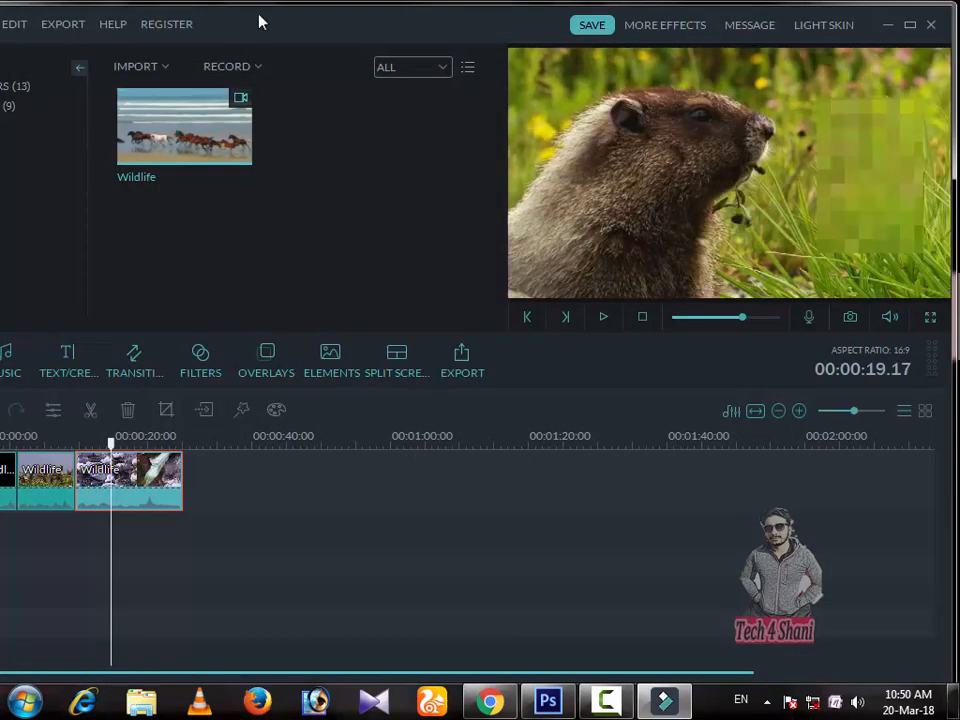
left_click_drag(259, 21, 342, 17)
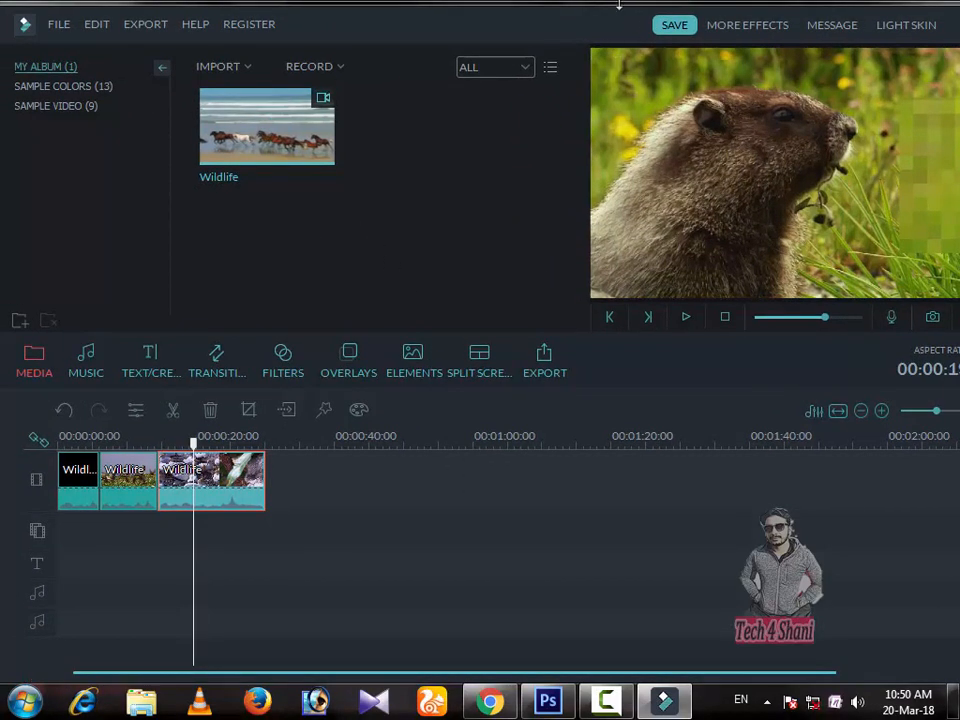
left_click_drag(591, 28, 556, 32)
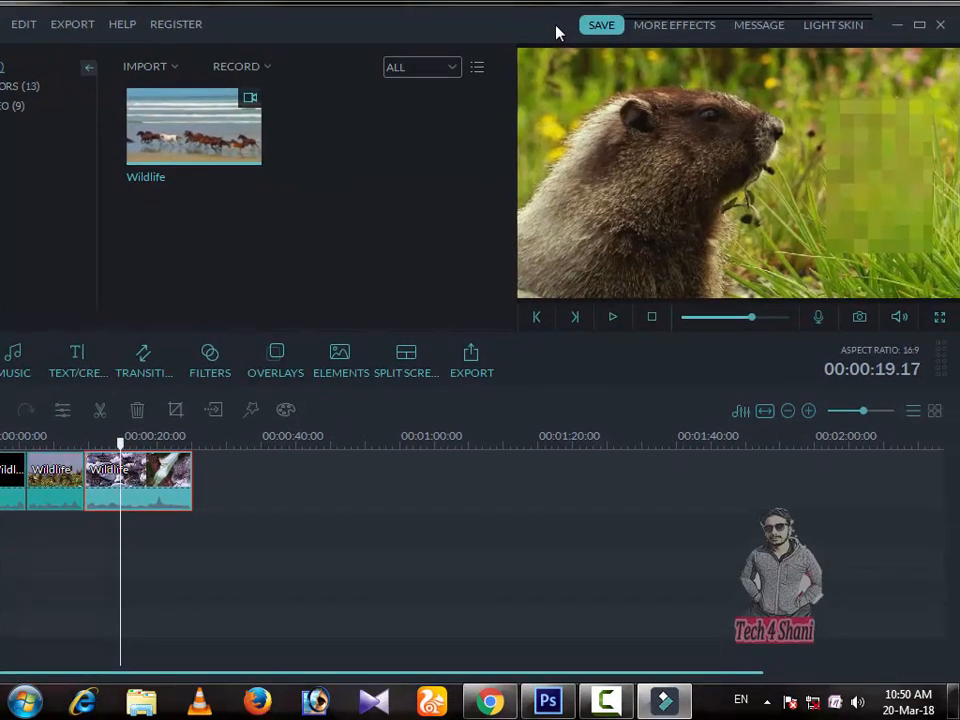